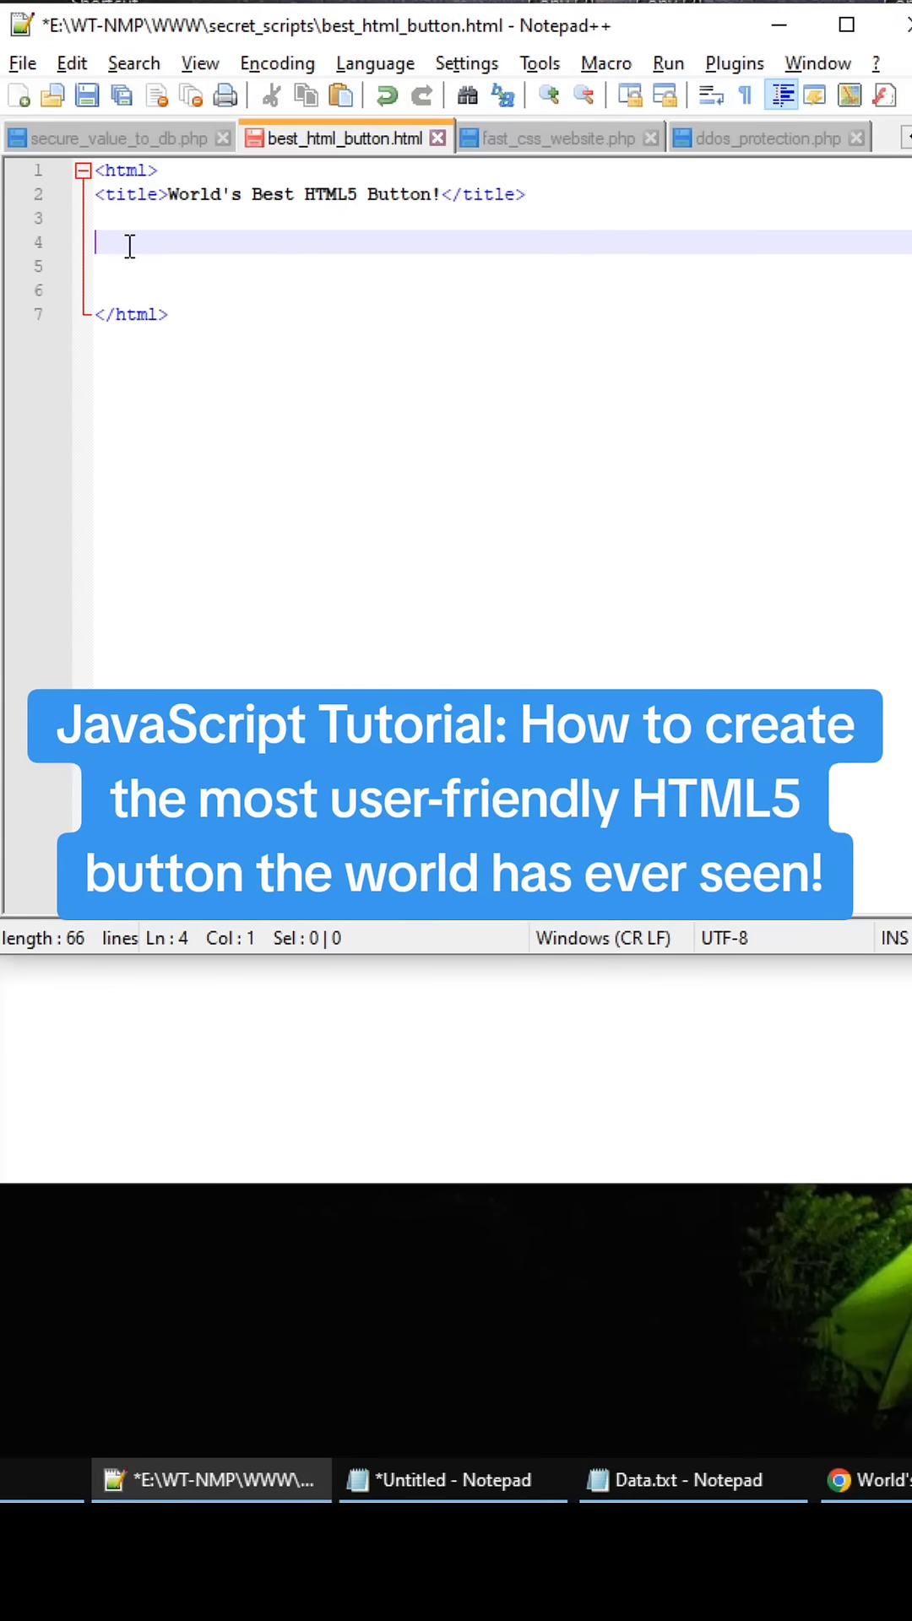
pyautogui.write('<butt')
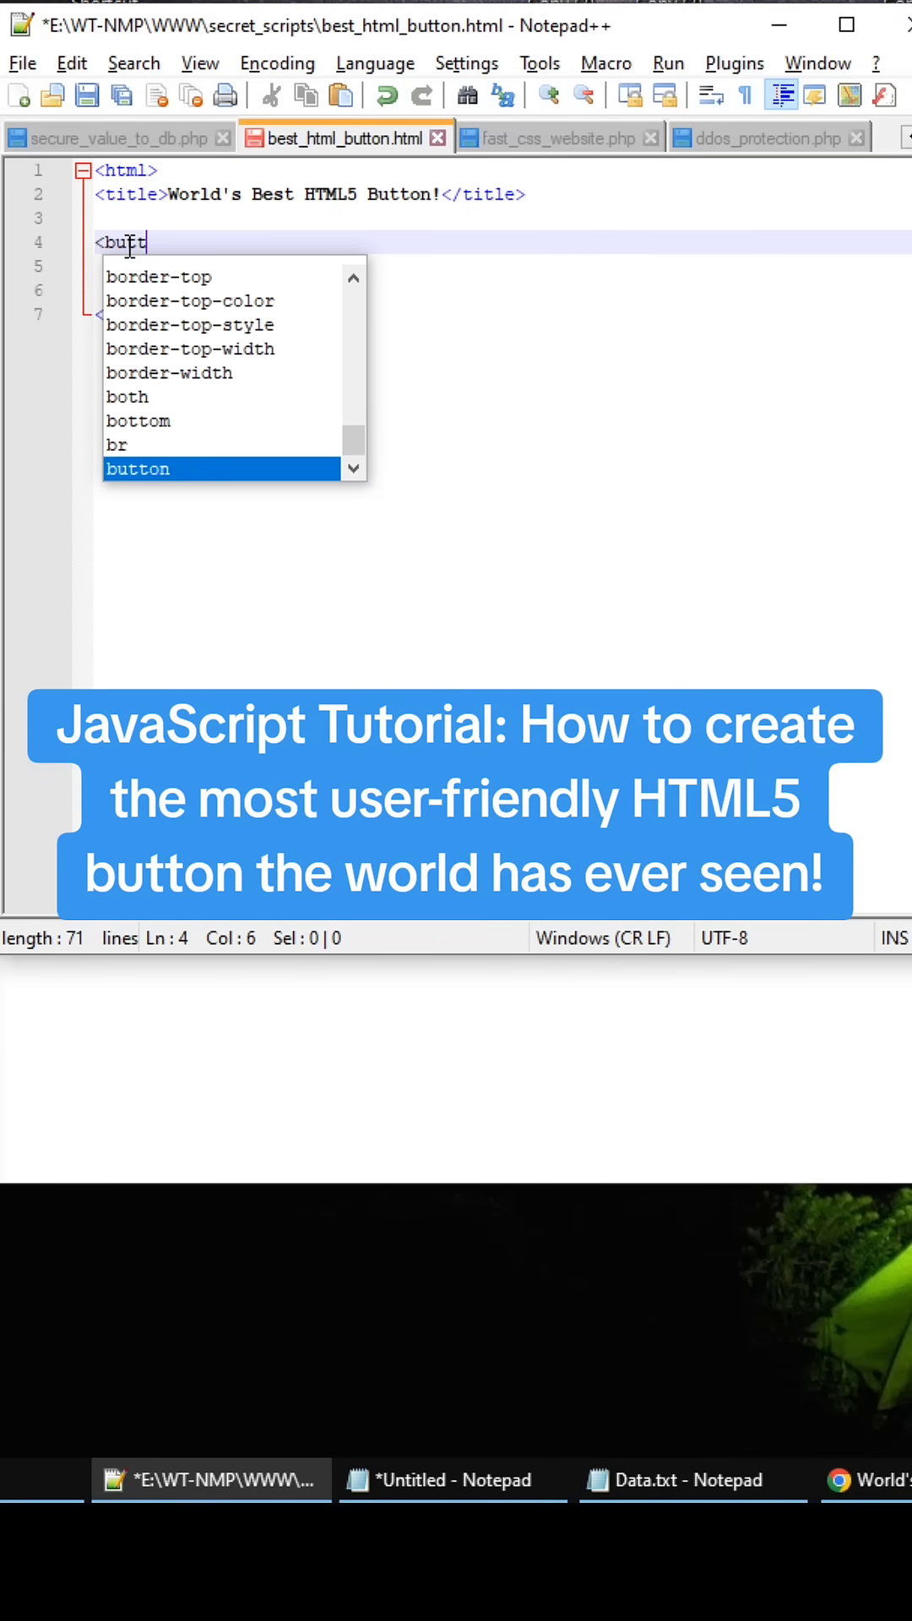
pyautogui.write('on ')
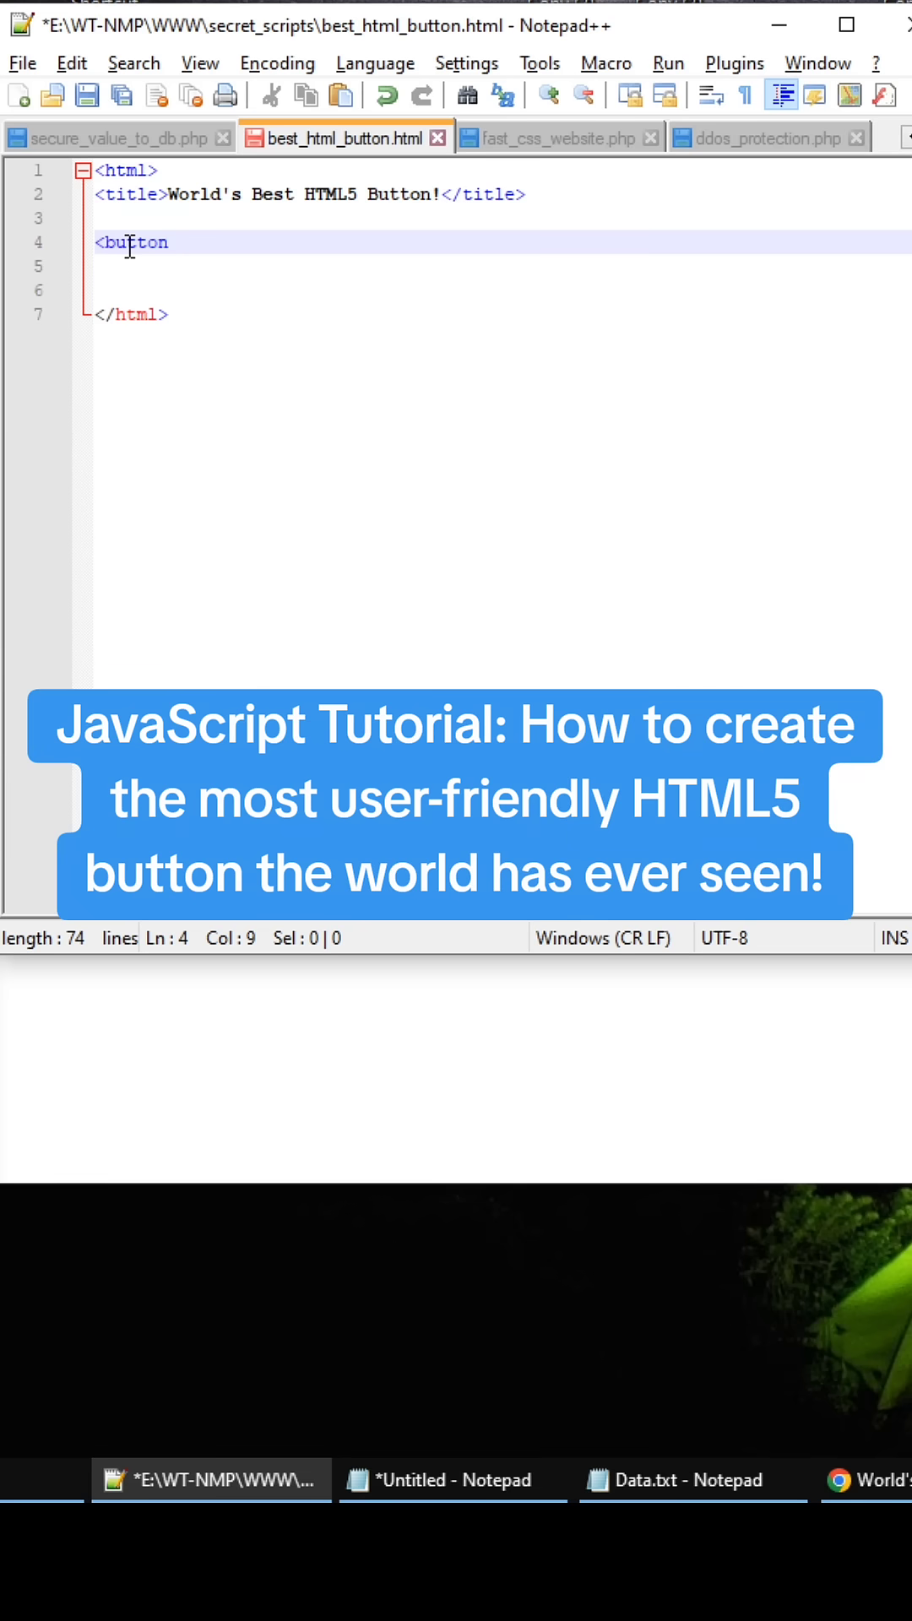
pyautogui.write('oncl')
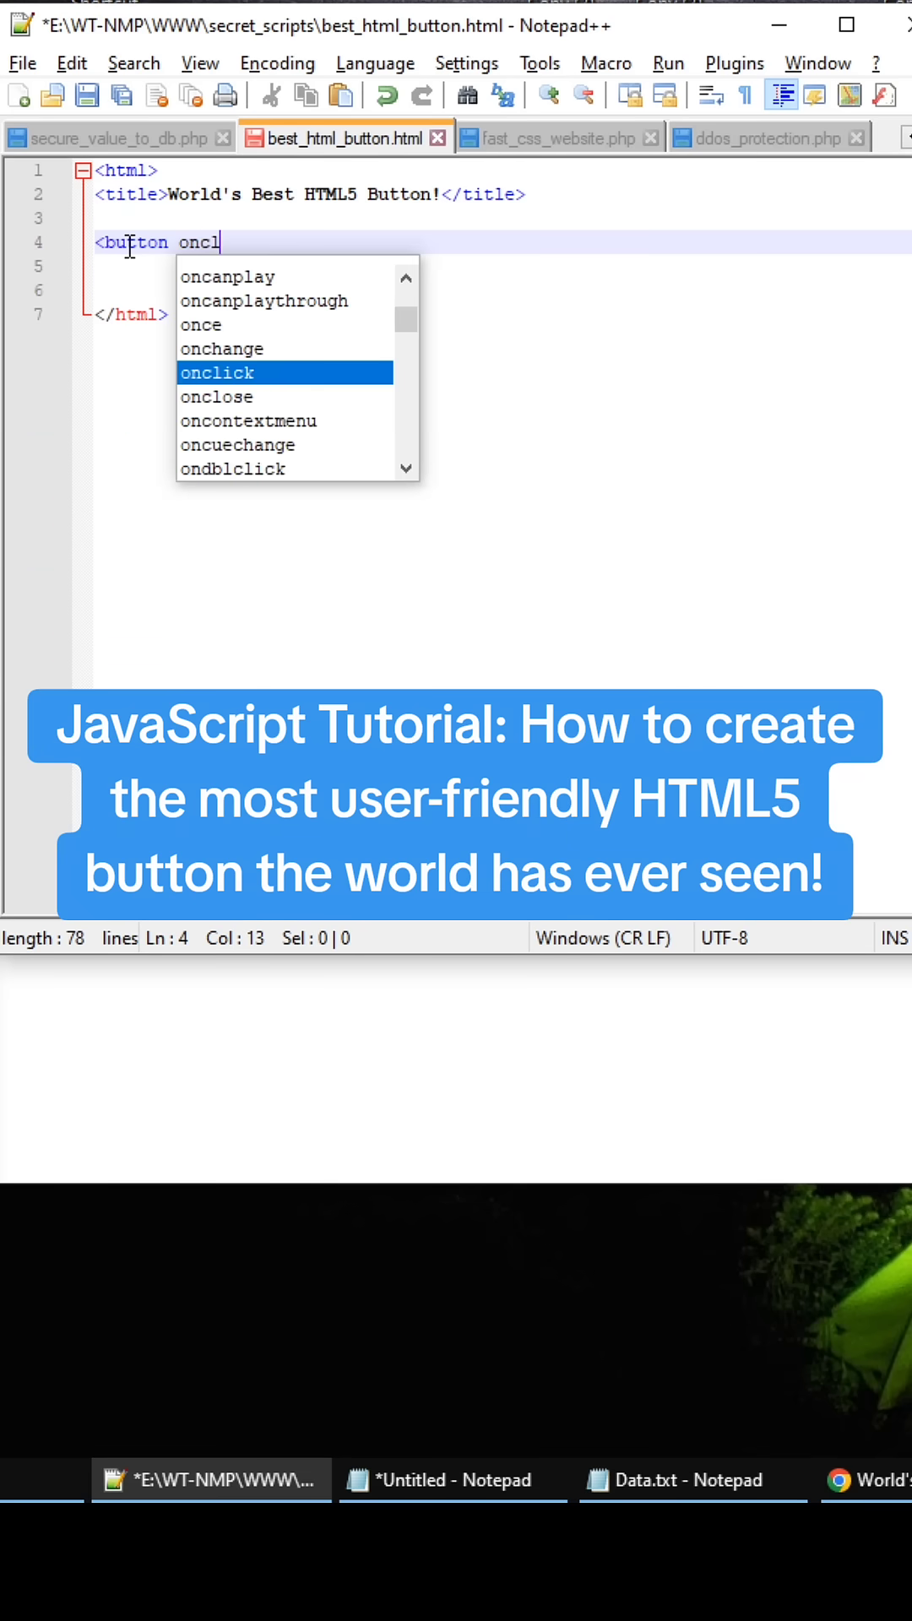
pyautogui.write('ick')
pyautogui.write('=ini')
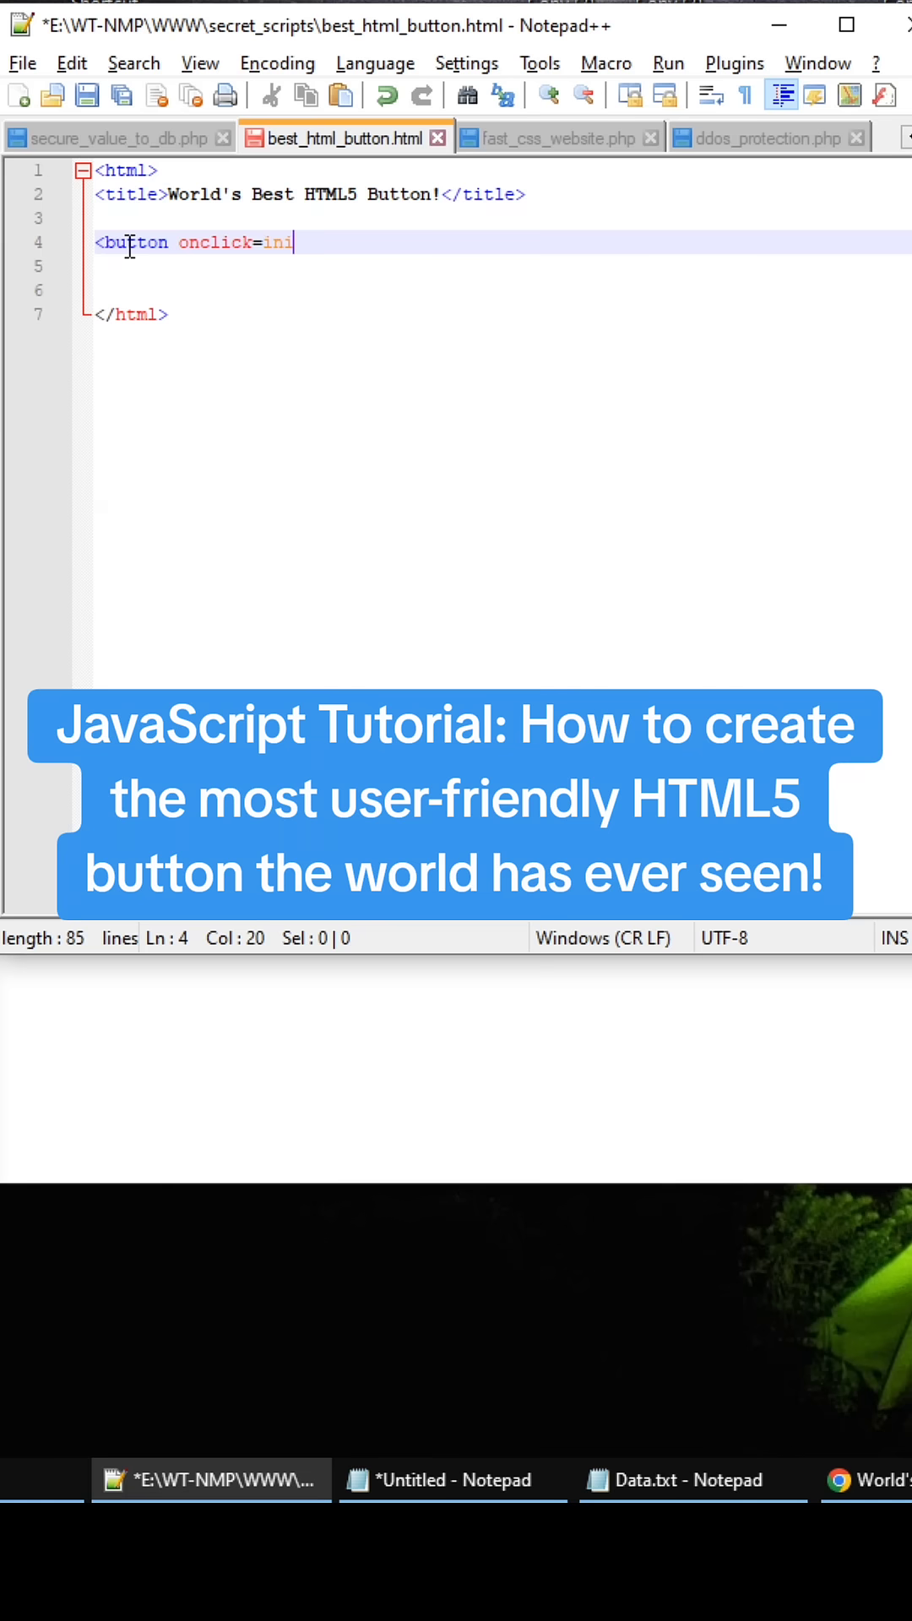
pyautogui.write('tiate_btn')
pyautogui.write('(')
pyautogui.write('th')
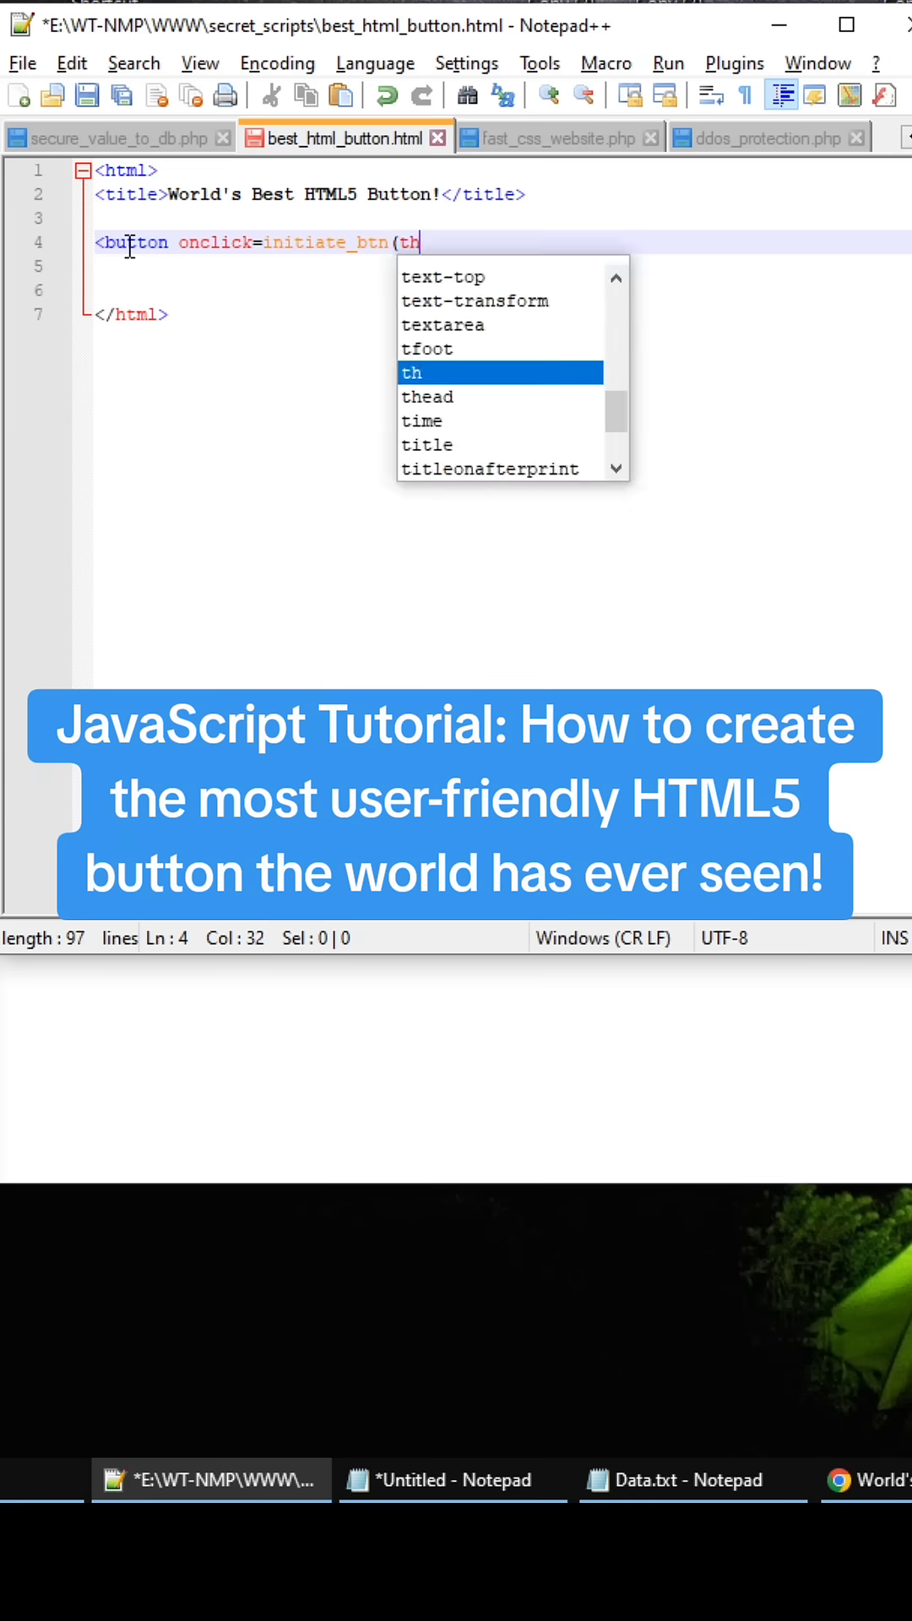
pyautogui.write('is)>')
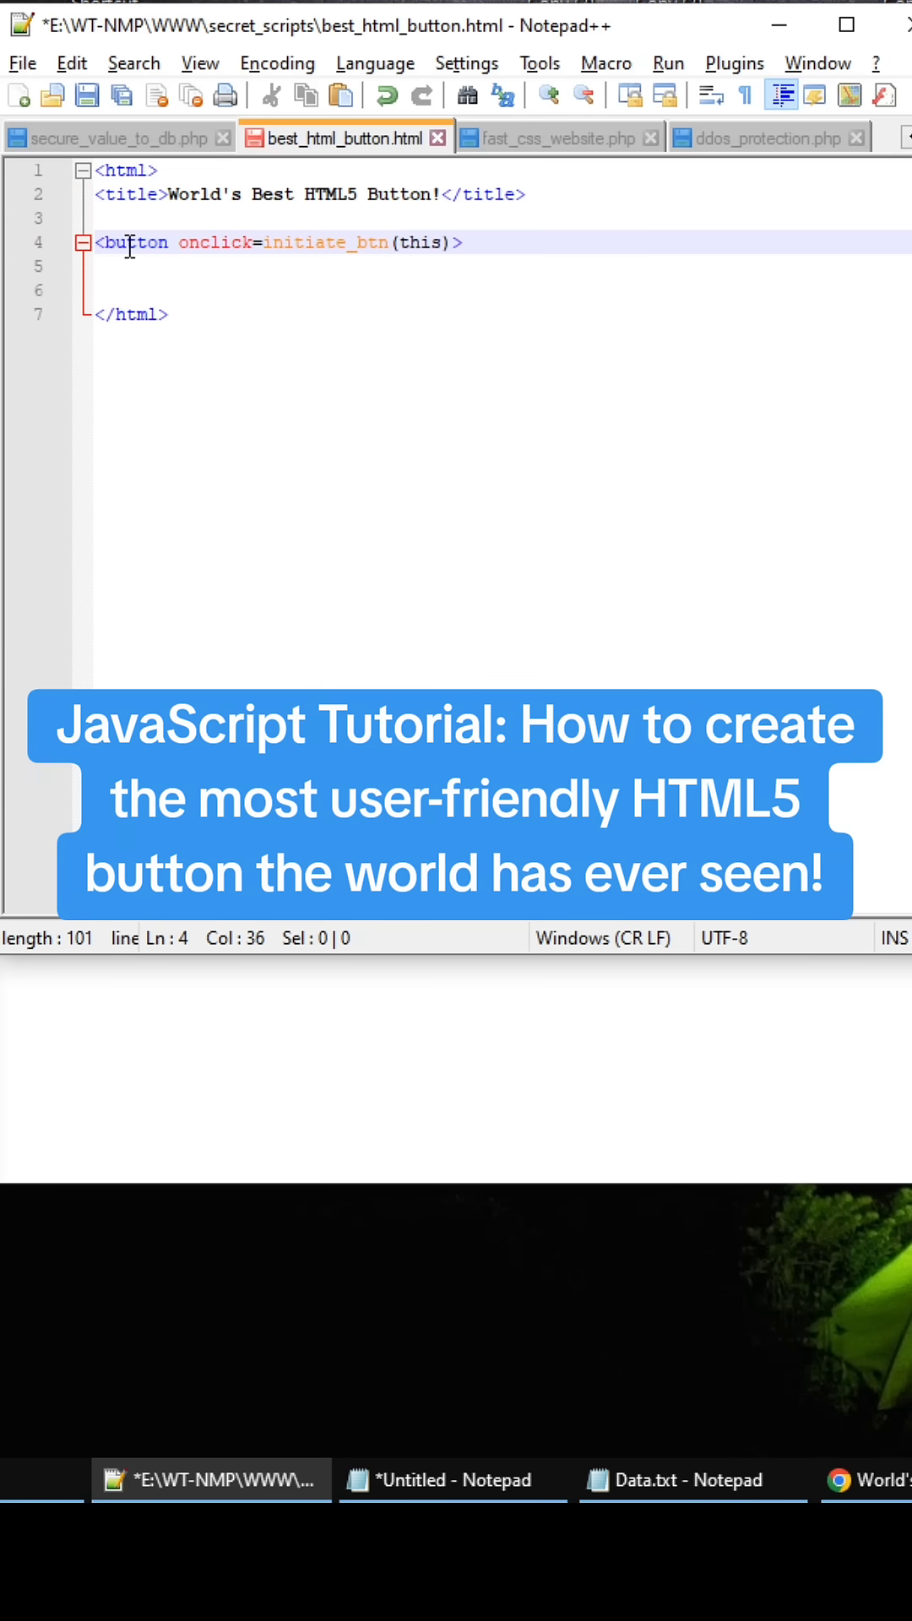
pyautogui.write('Test ')
pyautogui.write('Button</')
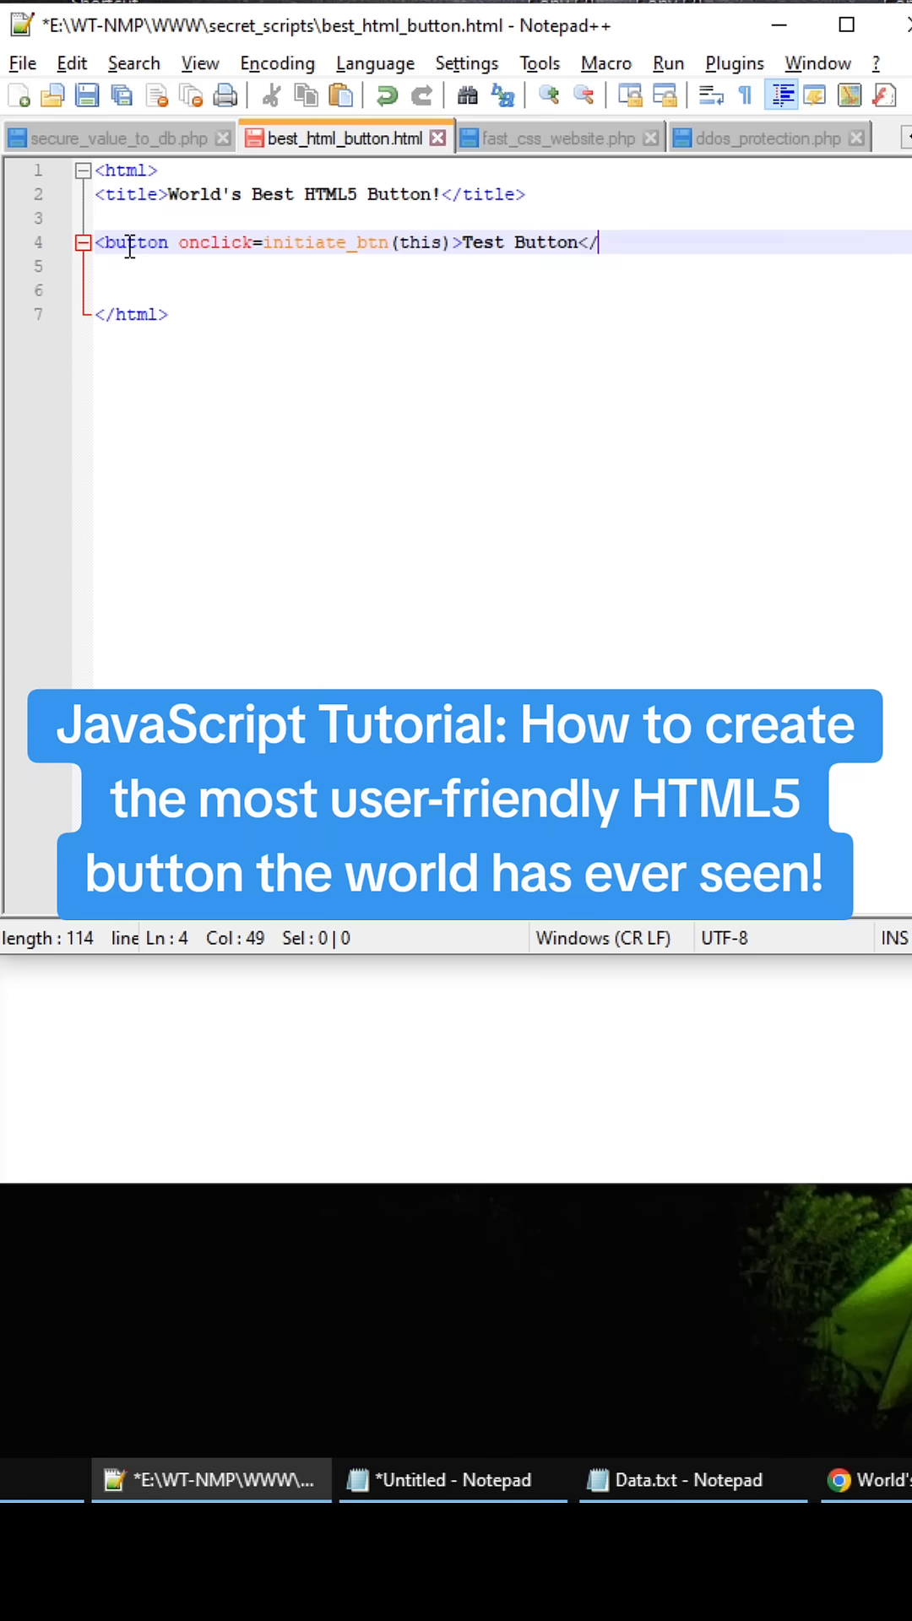
pyautogui.write('button>')
# Finish the <button onclick=initiate_btn(this)>Test Button</button> element on line 4 and start a new line.
pyautogui.press('Return')
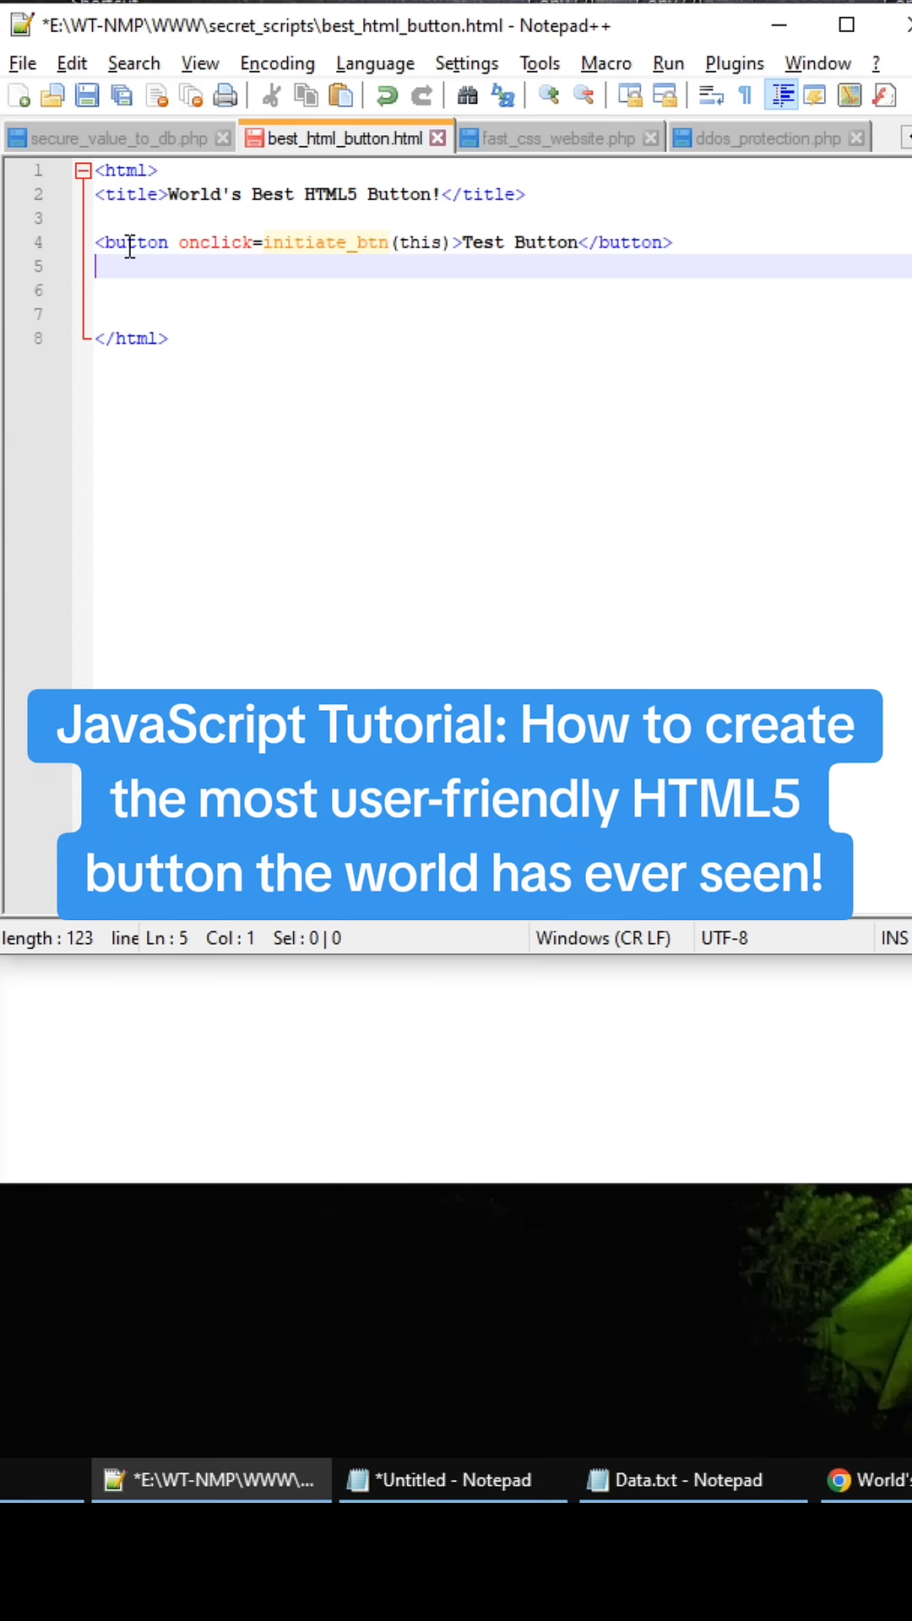
# Add a <script> tag below the button with an empty initiate_btn = function() { } definition.
pyautogui.press('Return')
pyautogui.write('<')
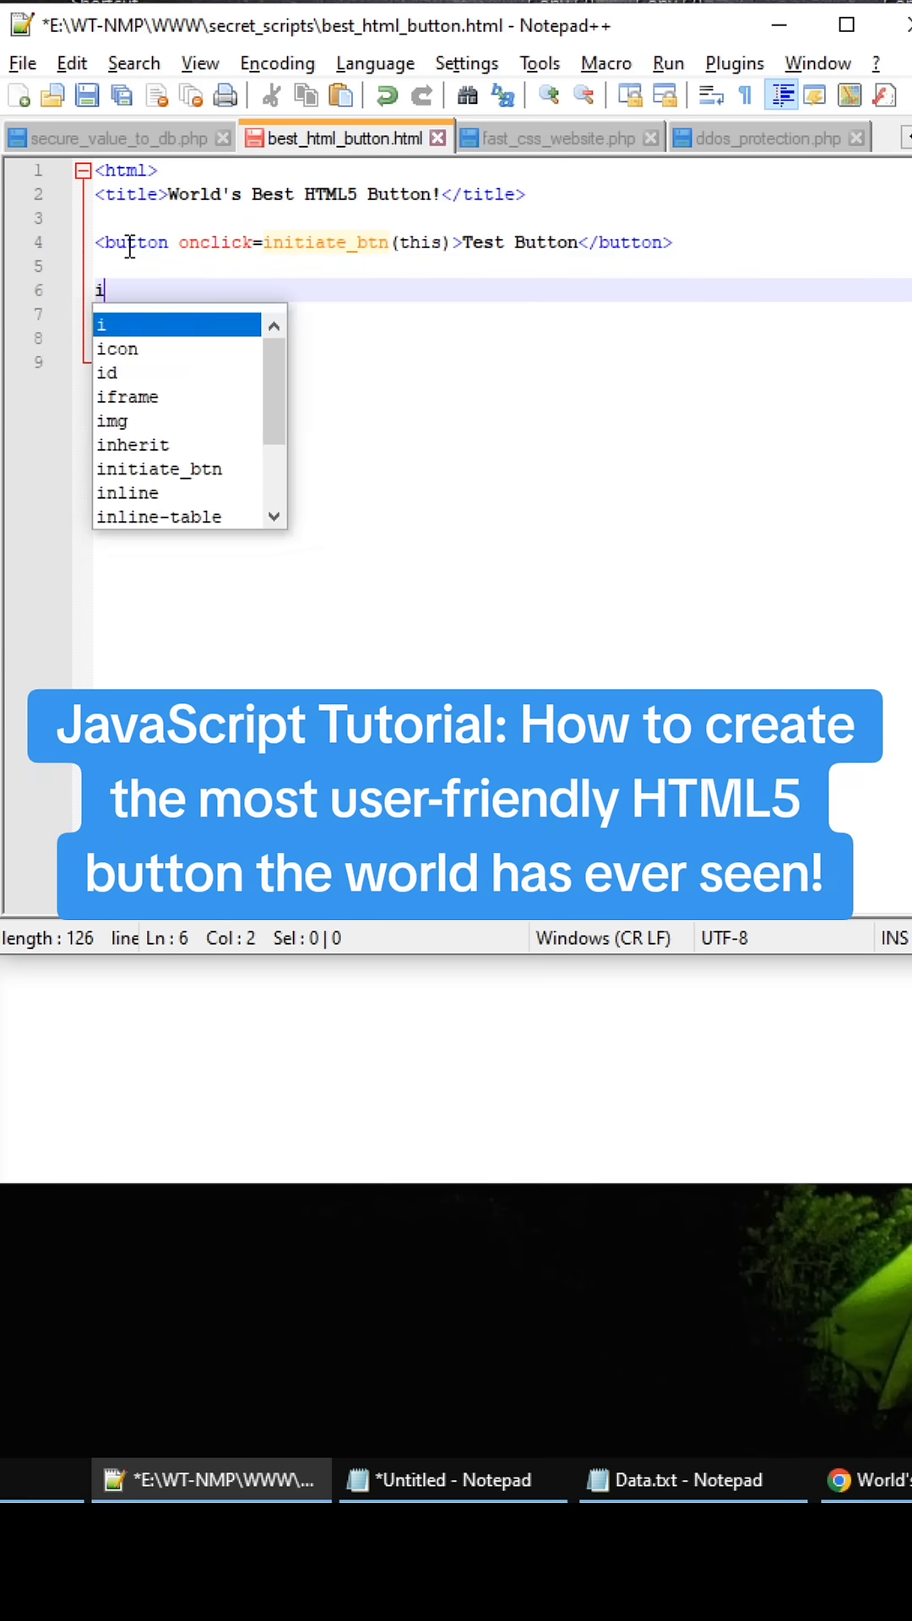
pyautogui.write('script>')
pyautogui.press('Return')
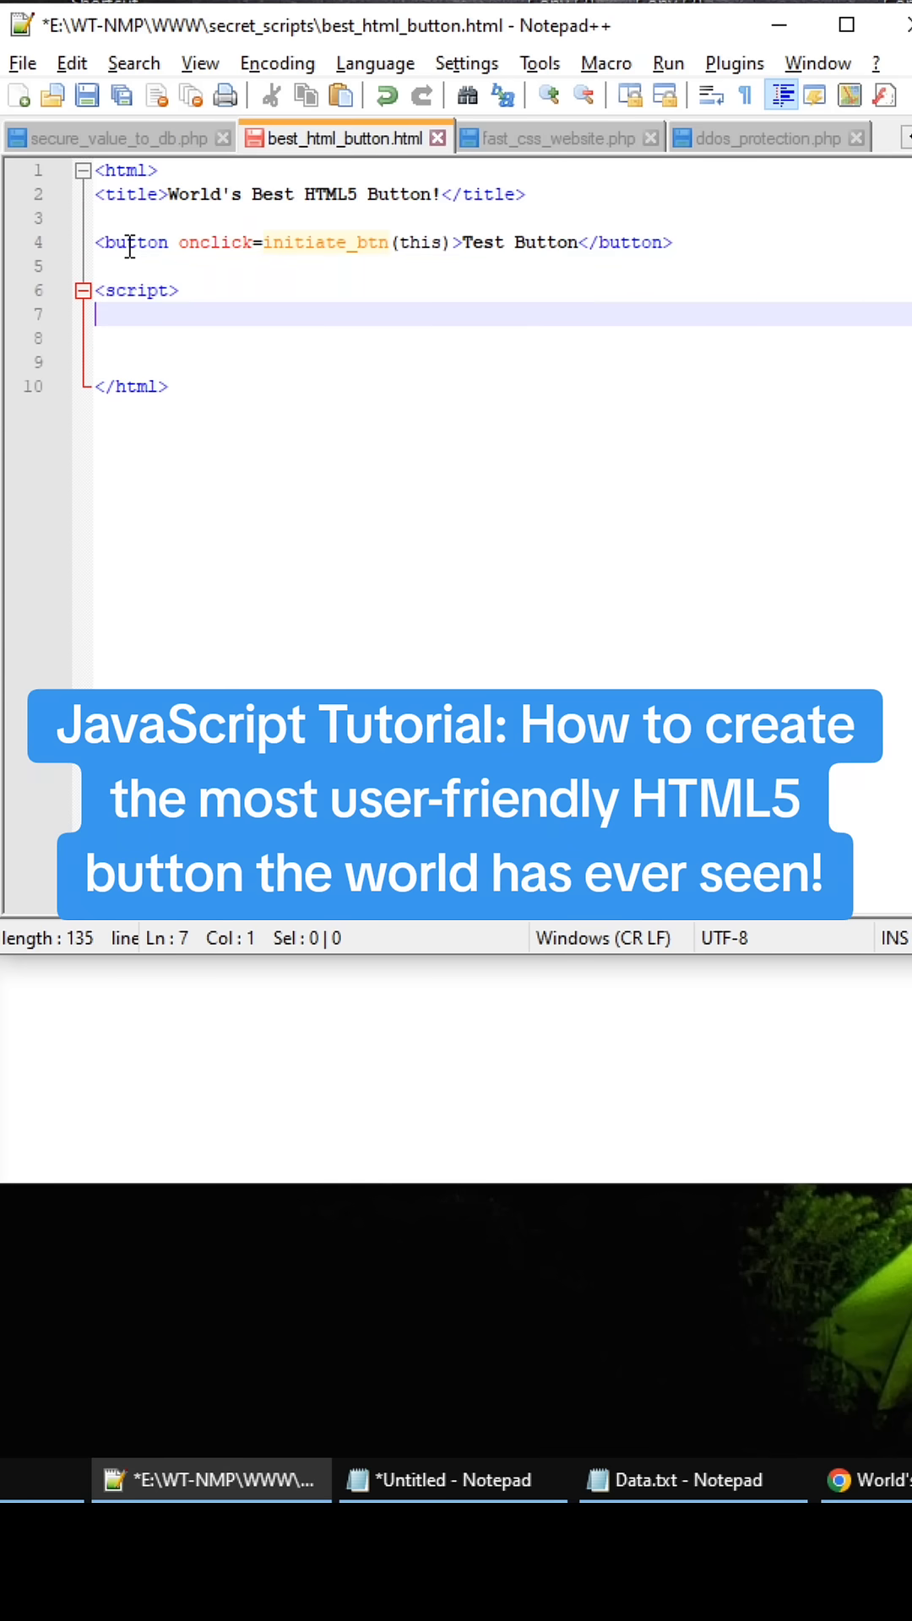
pyautogui.press('Return')
pyautogui.write('ini')
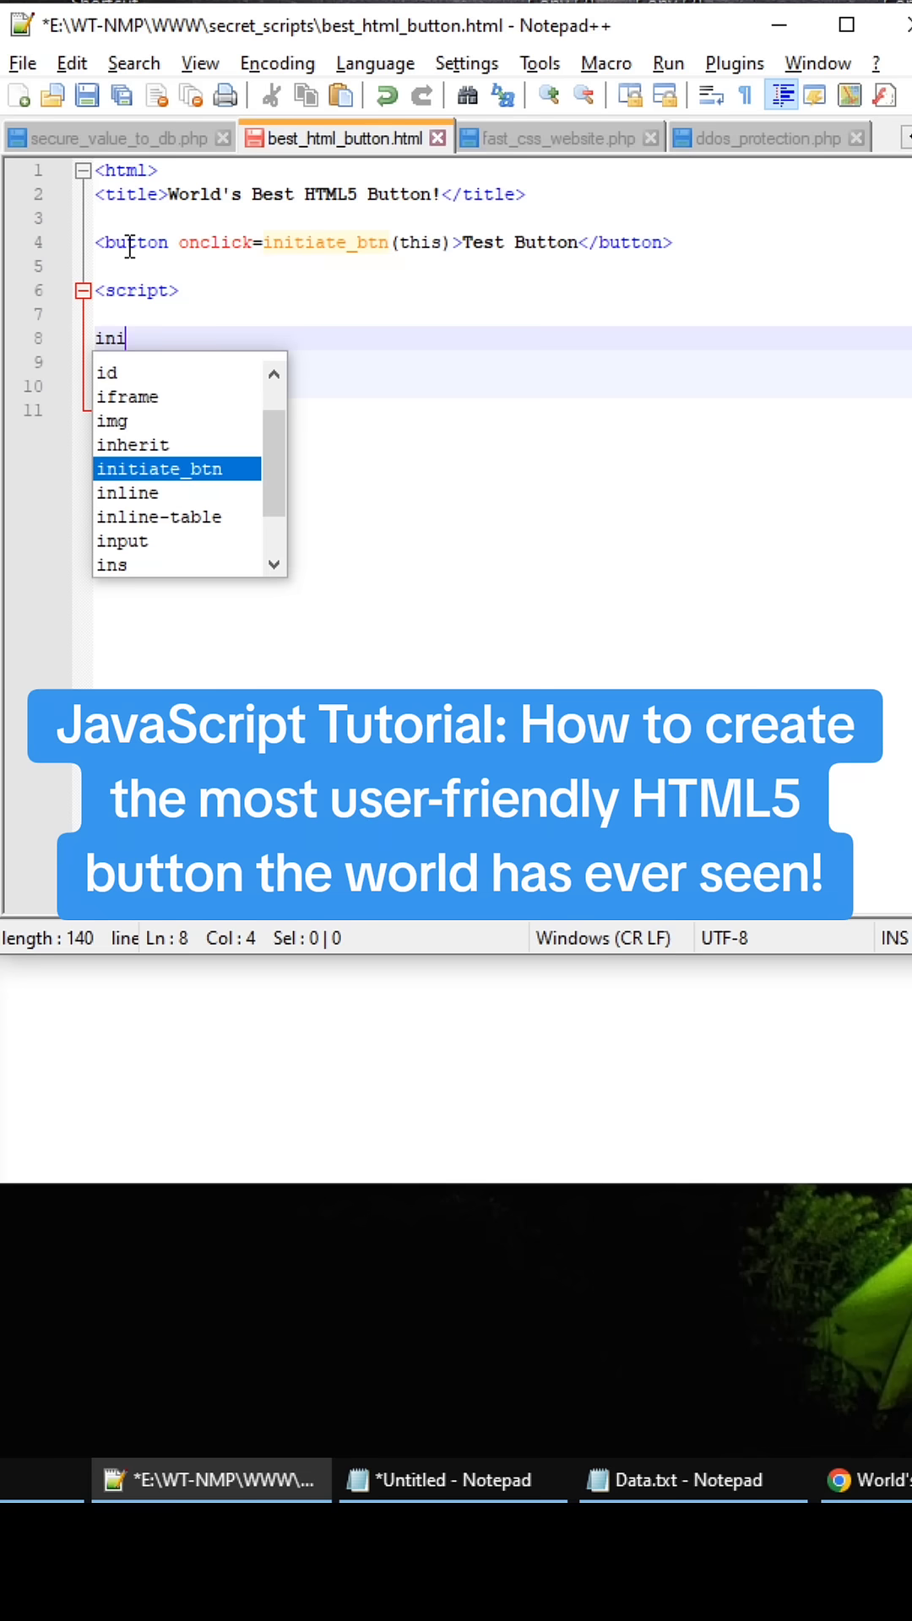
pyautogui.write('tiate_btn = fu')
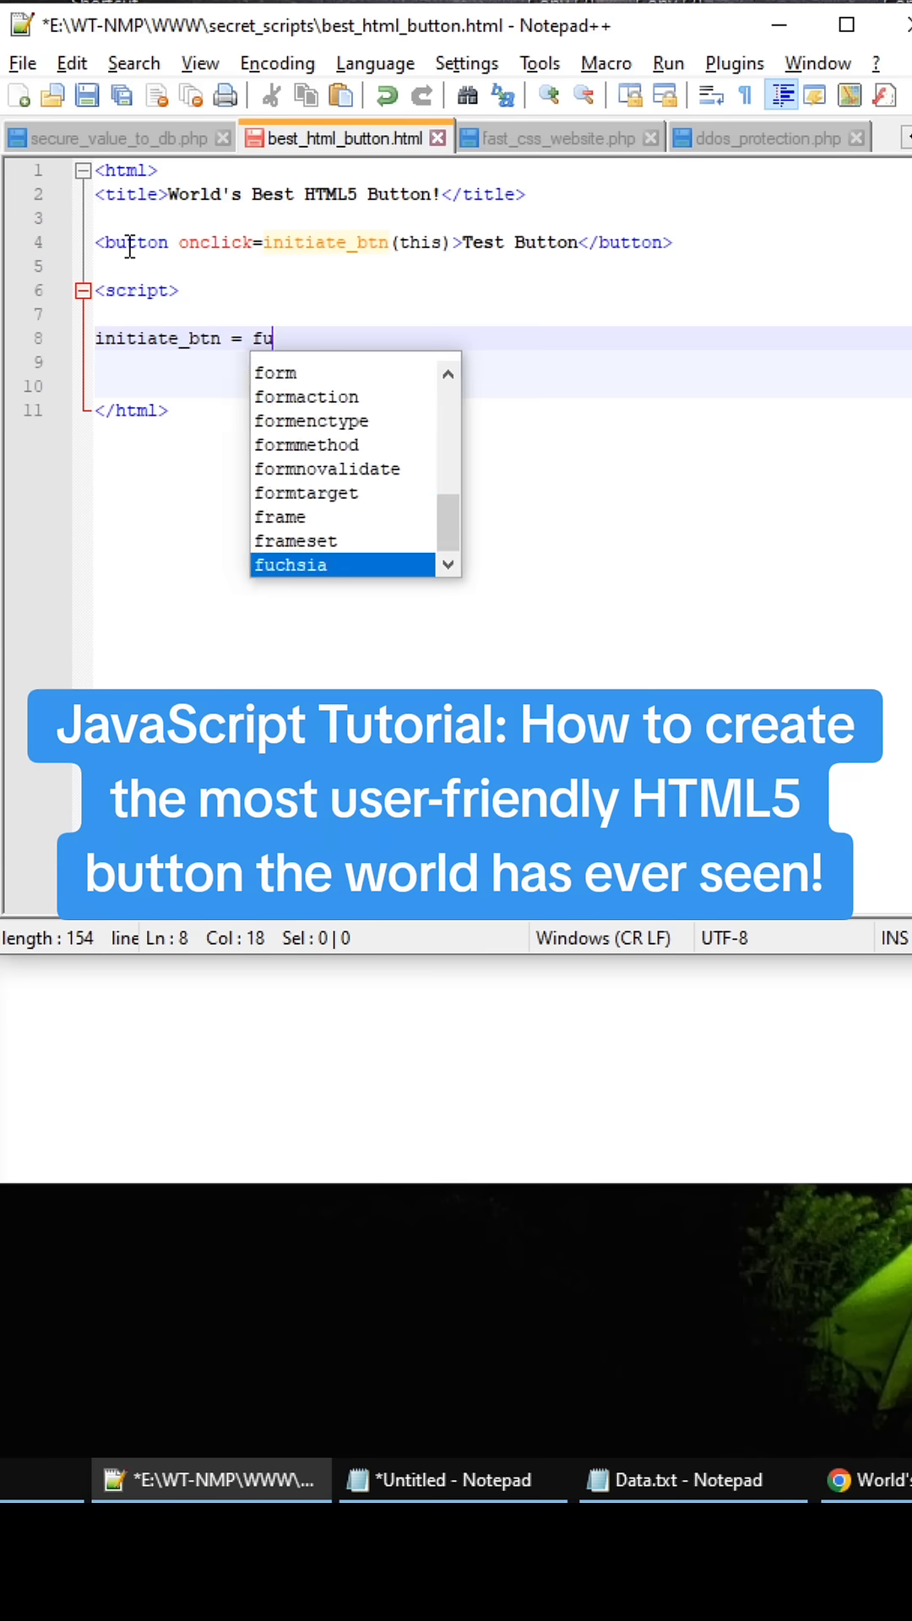
pyautogui.write('nction() {')
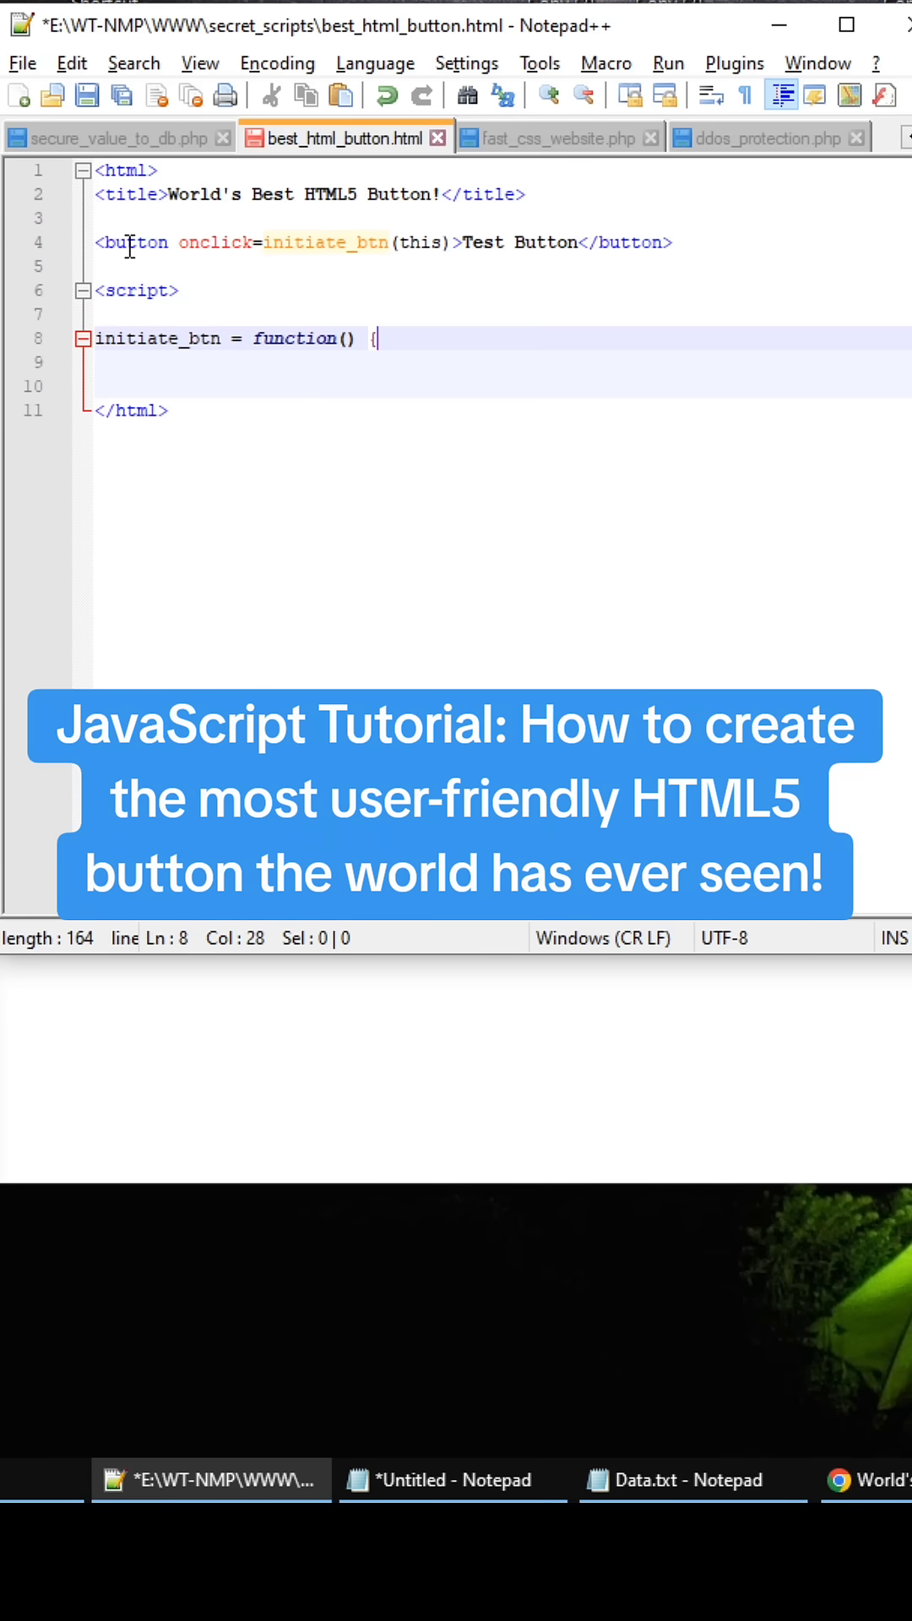
pyautogui.press('Return')
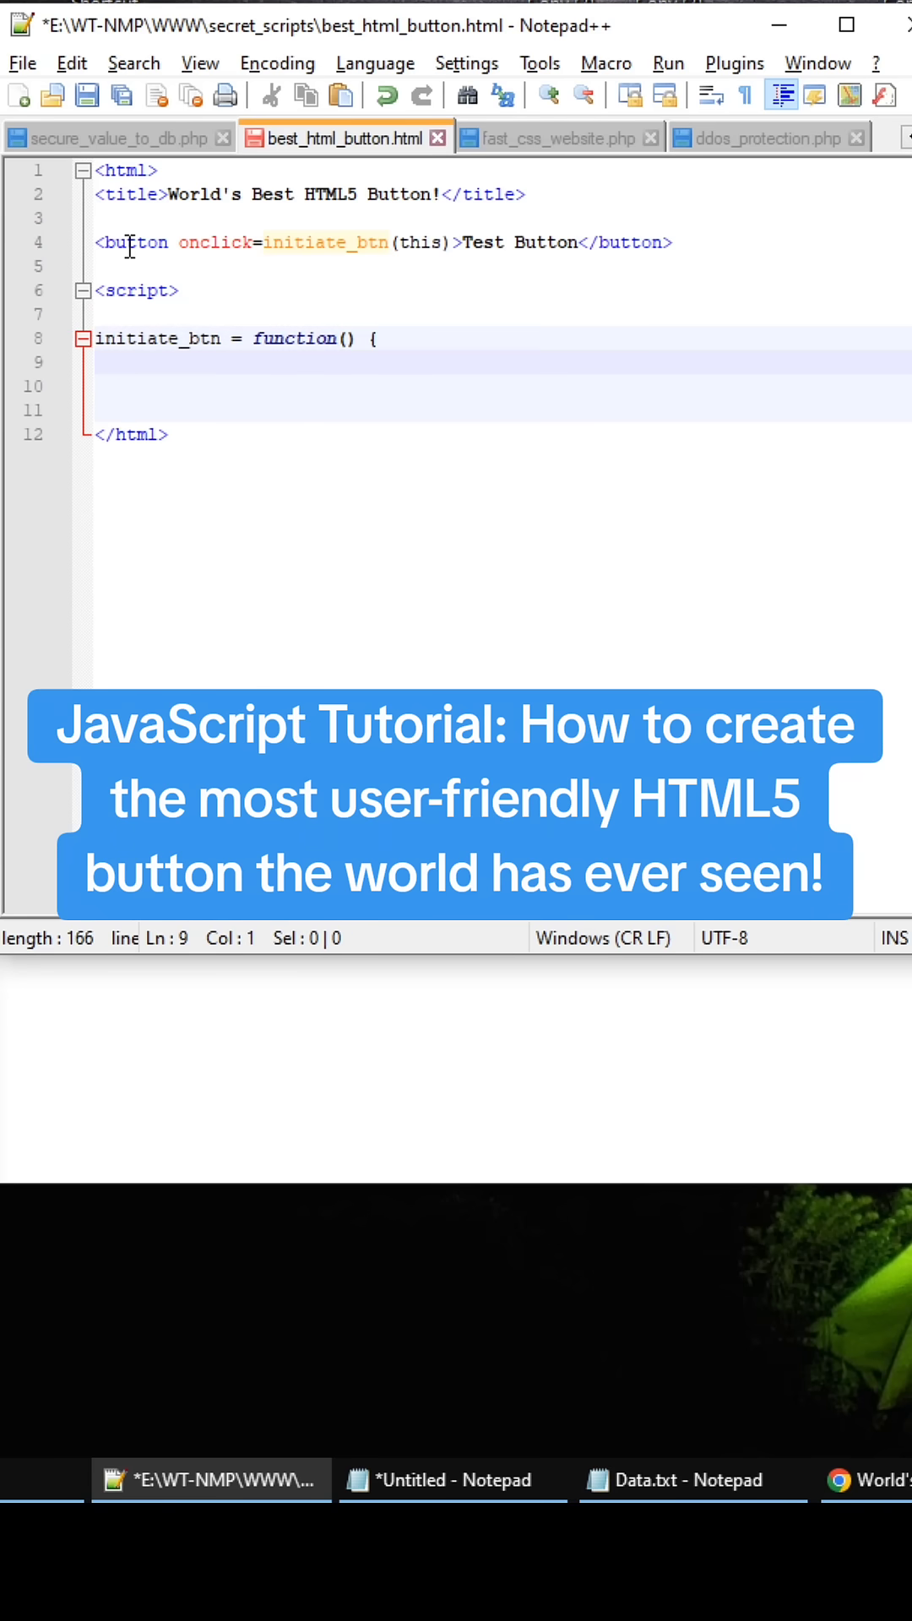
pyautogui.write('}')
pyautogui.press('BackSpace')
pyautogui.write('}')
# Write var success = confirm("Are you sure you want to click?"); inside initiate_btn.
pyautogui.hotkey('ctrl', 'alt', 'shift', 'Return')
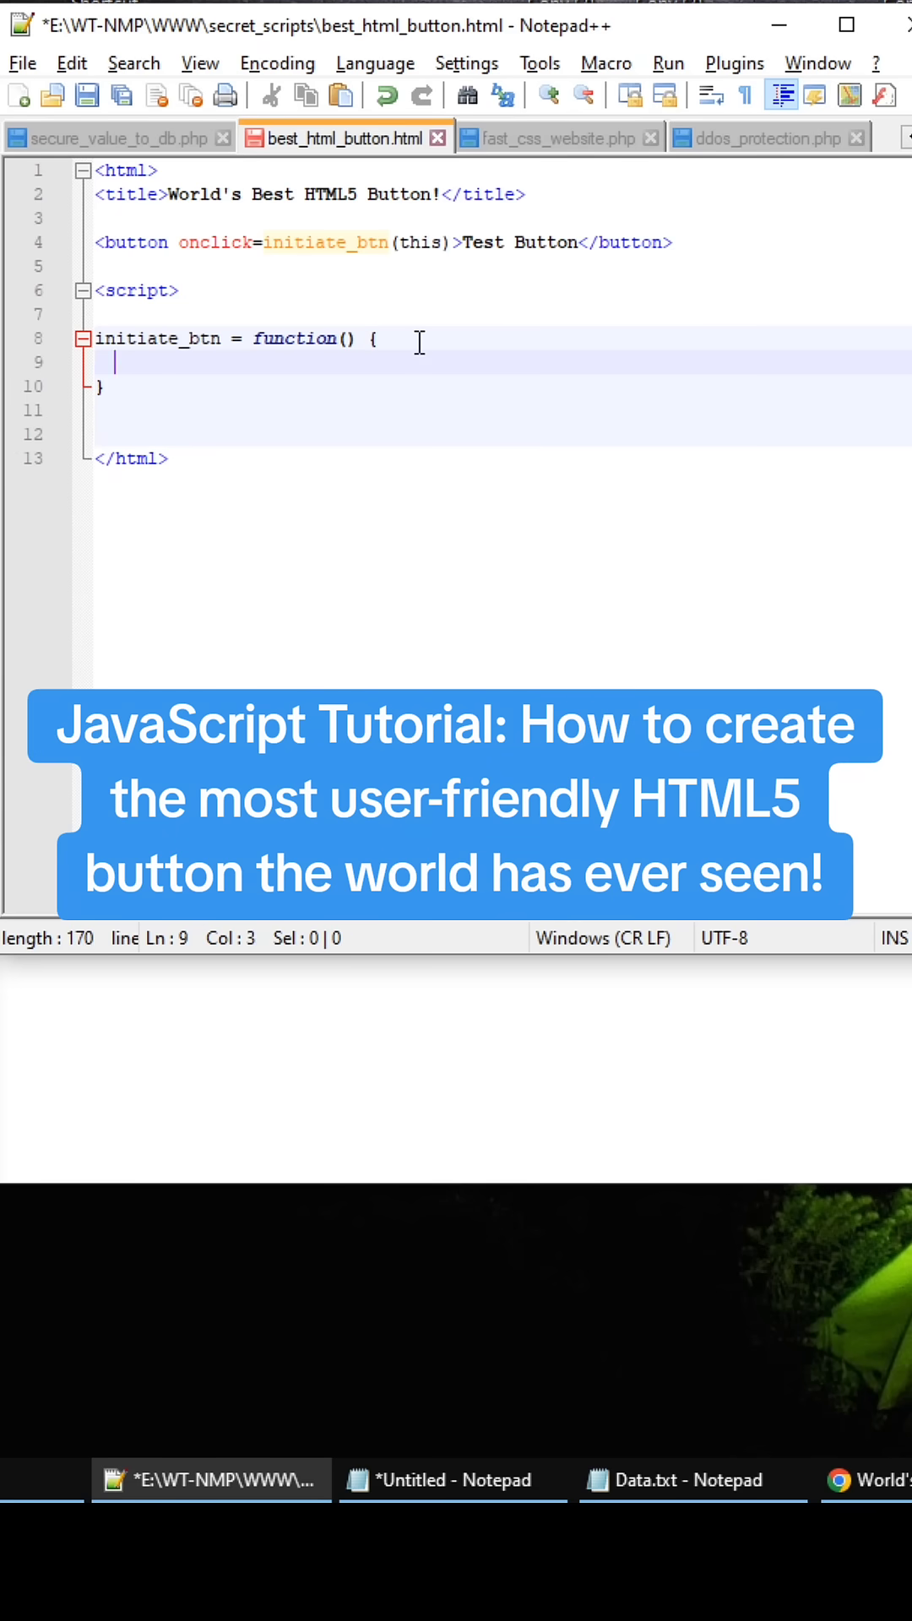
pyautogui.write('var success =')
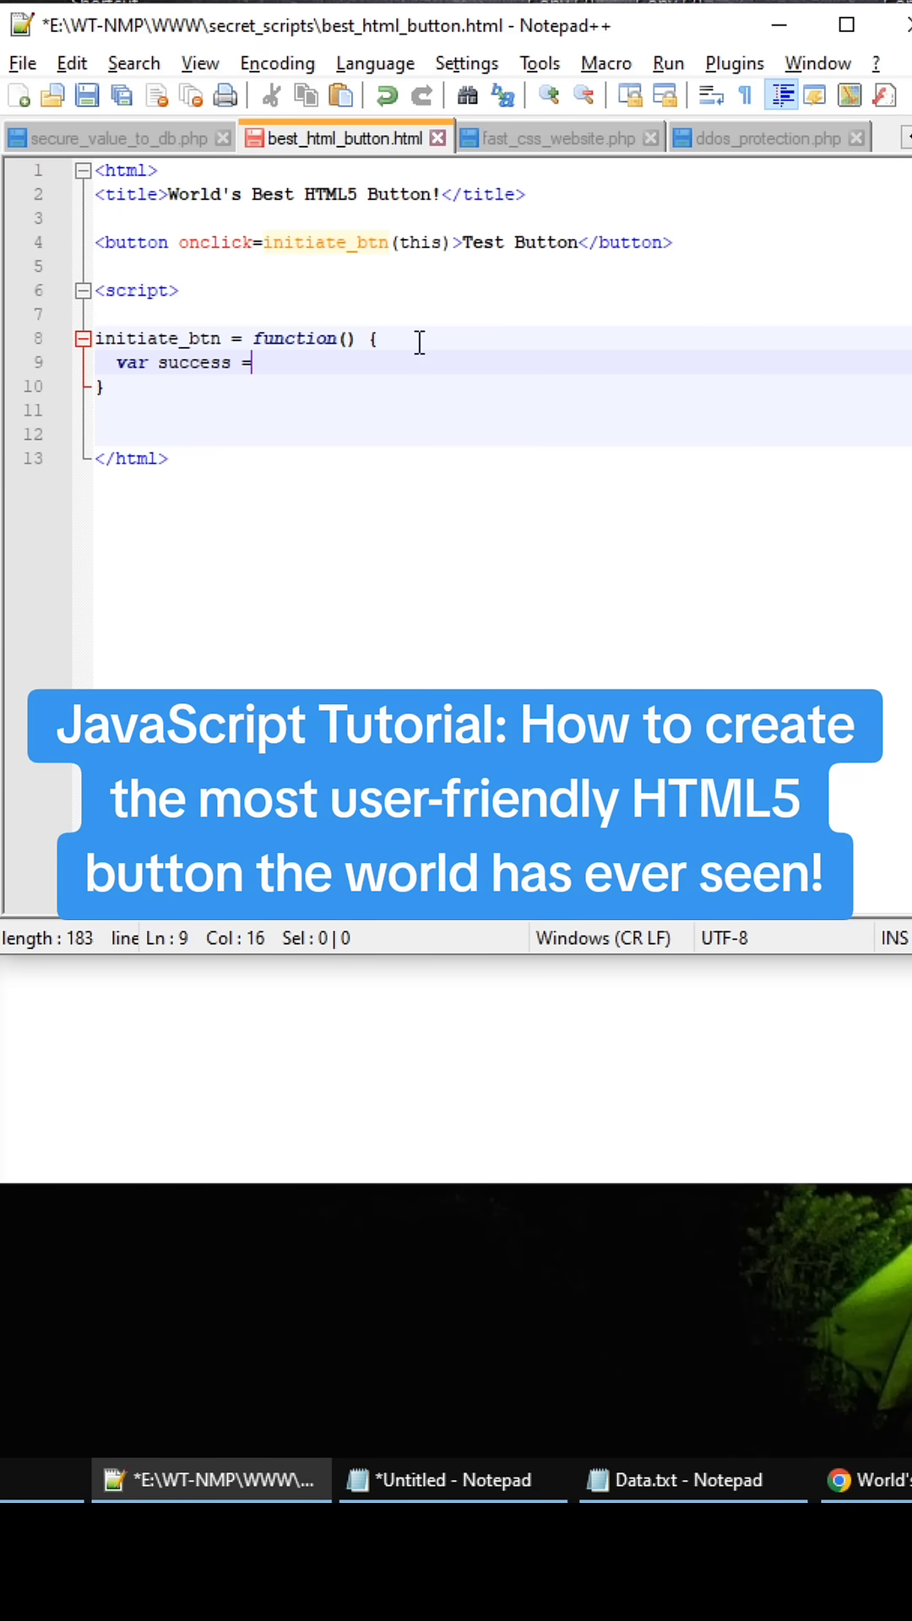
pyautogui.write(' confirm("')
pyautogui.write('Are you sure ')
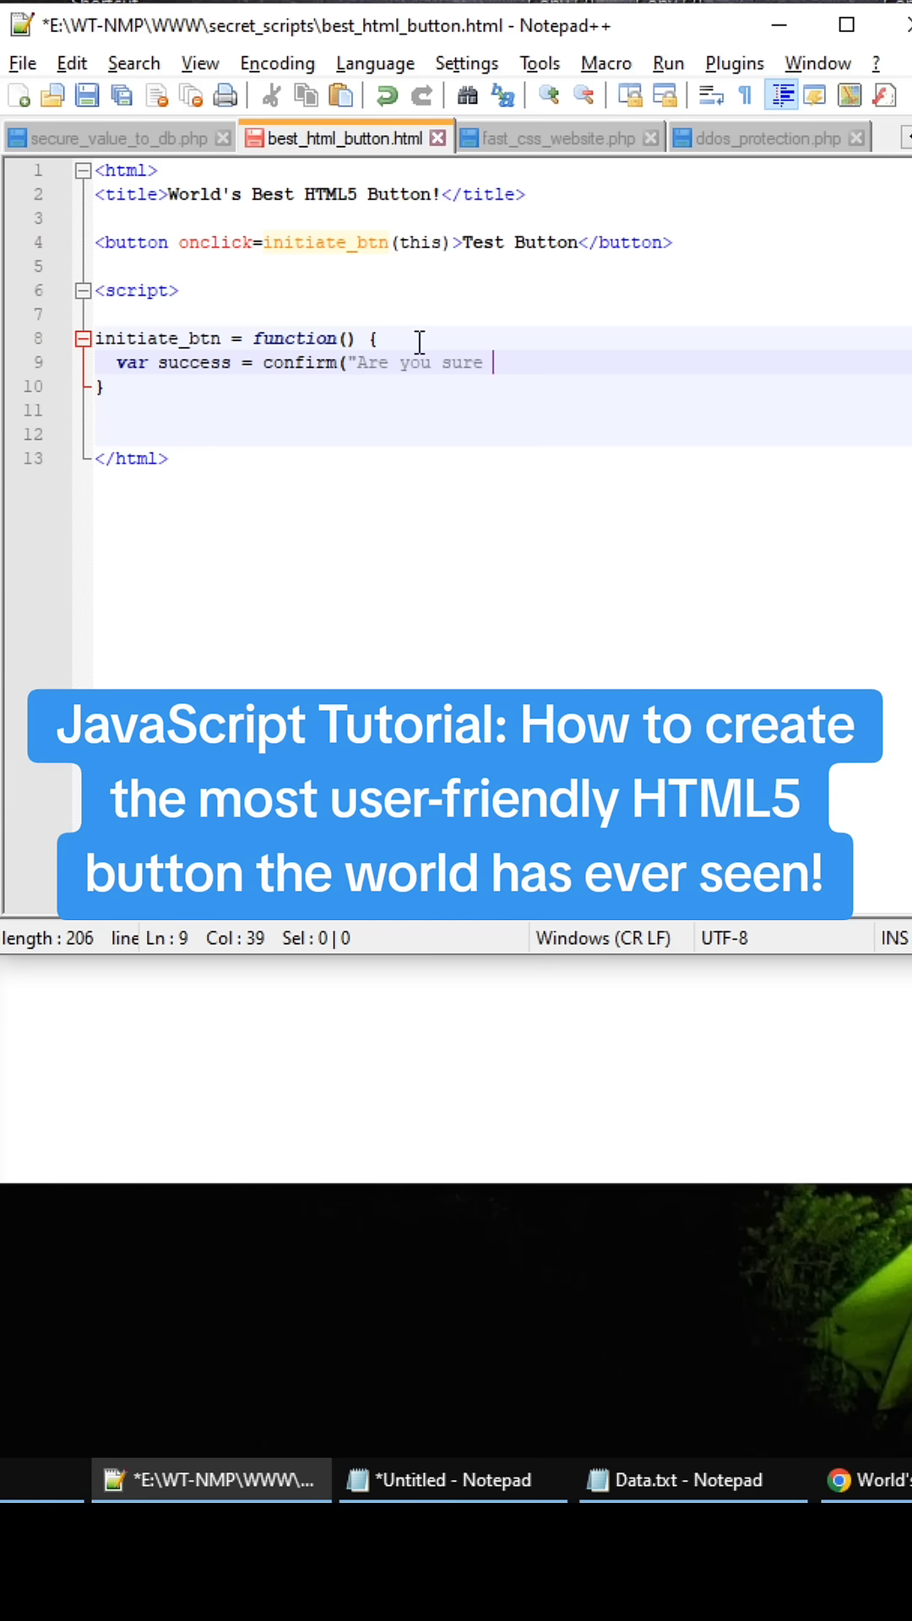
pyautogui.write('you want to click ')
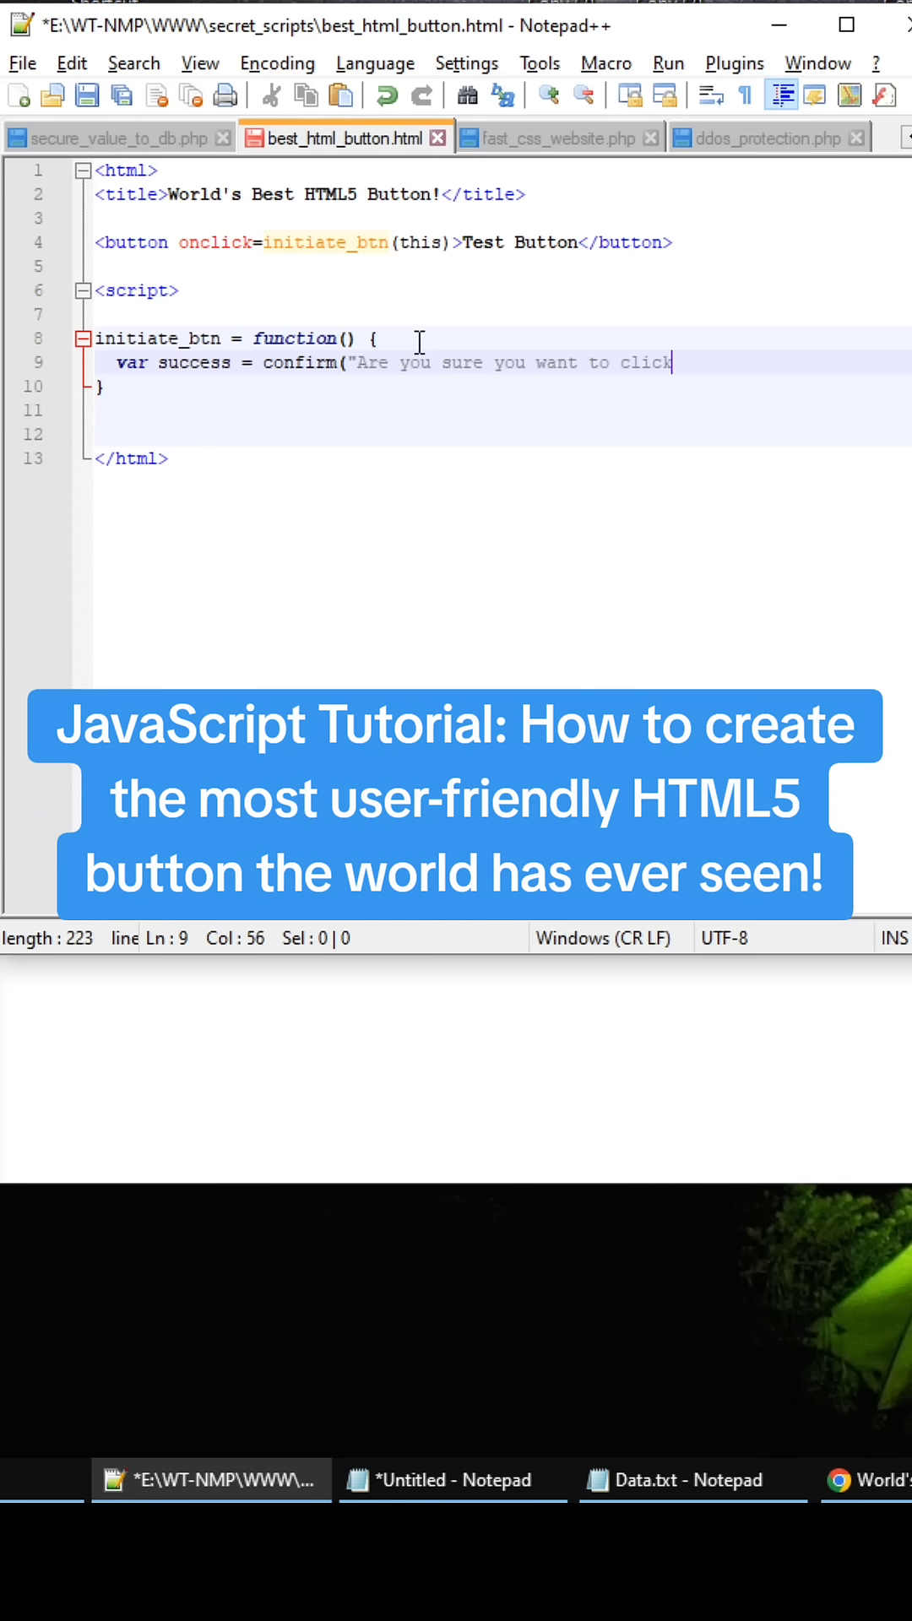
pyautogui.write('?")')
pyautogui.write(';')
pyautogui.press('Return')
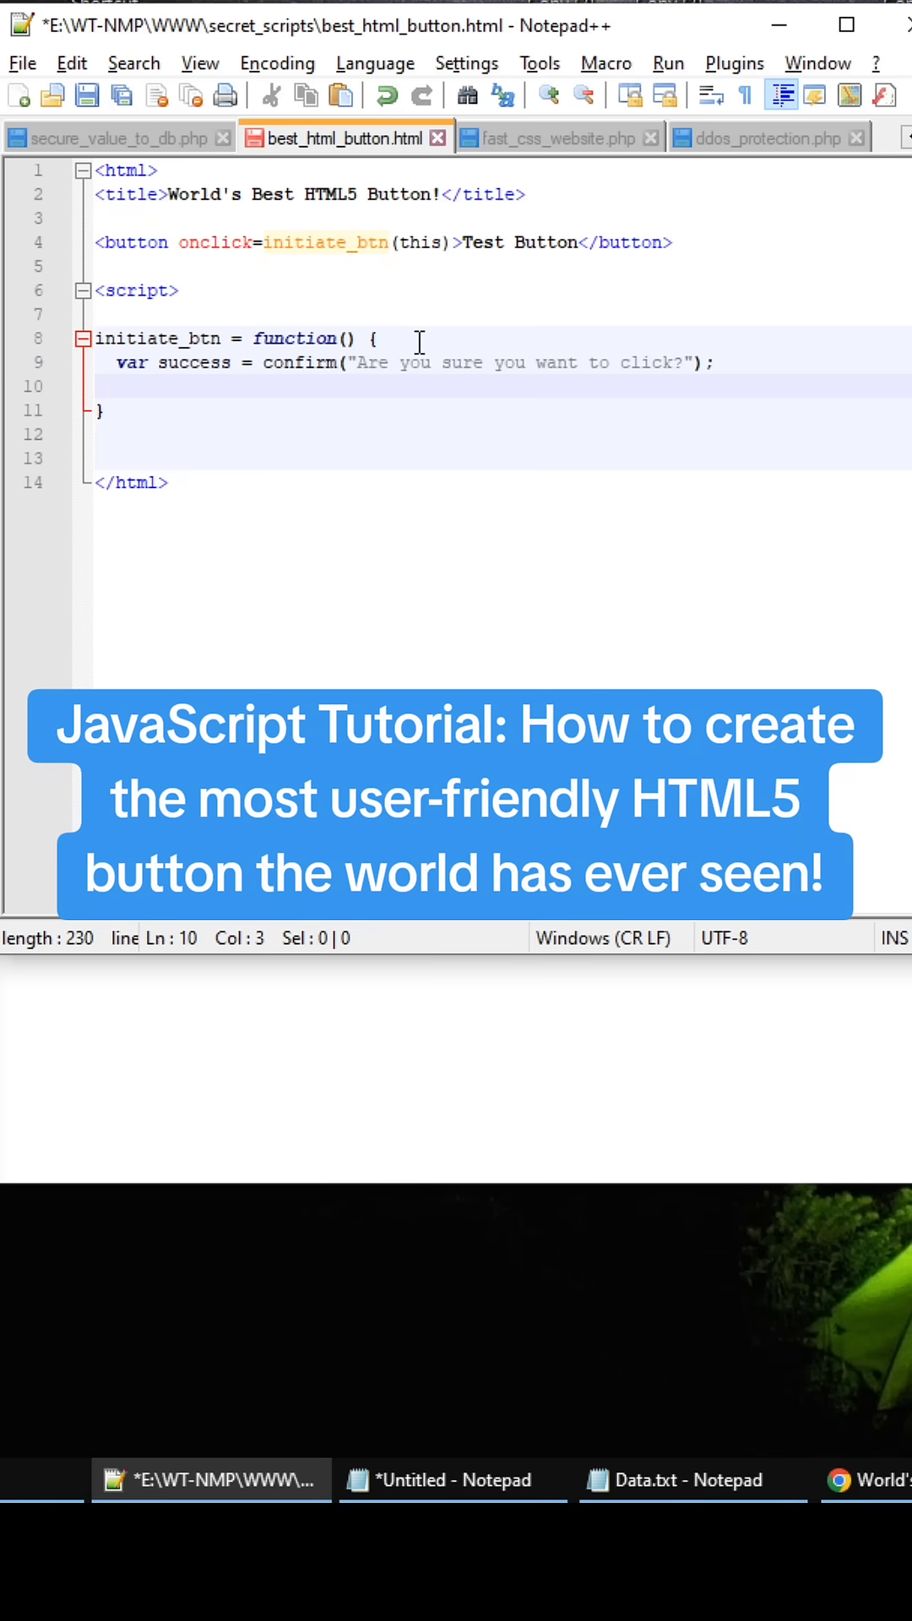
pyautogui.write('if')
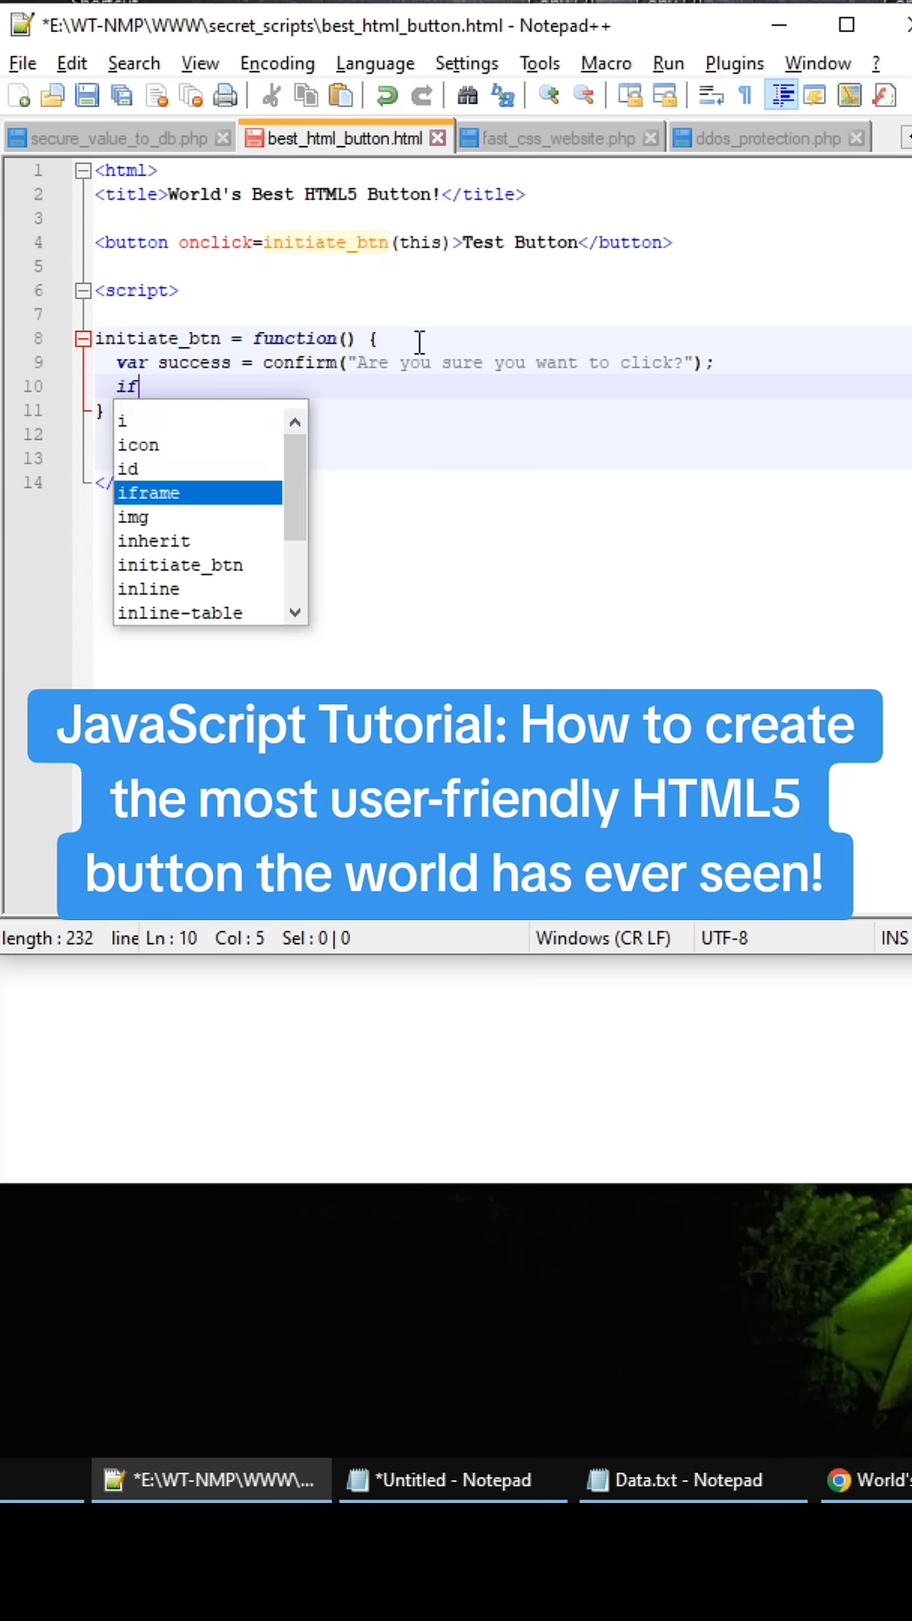
pyautogui.write('(succe')
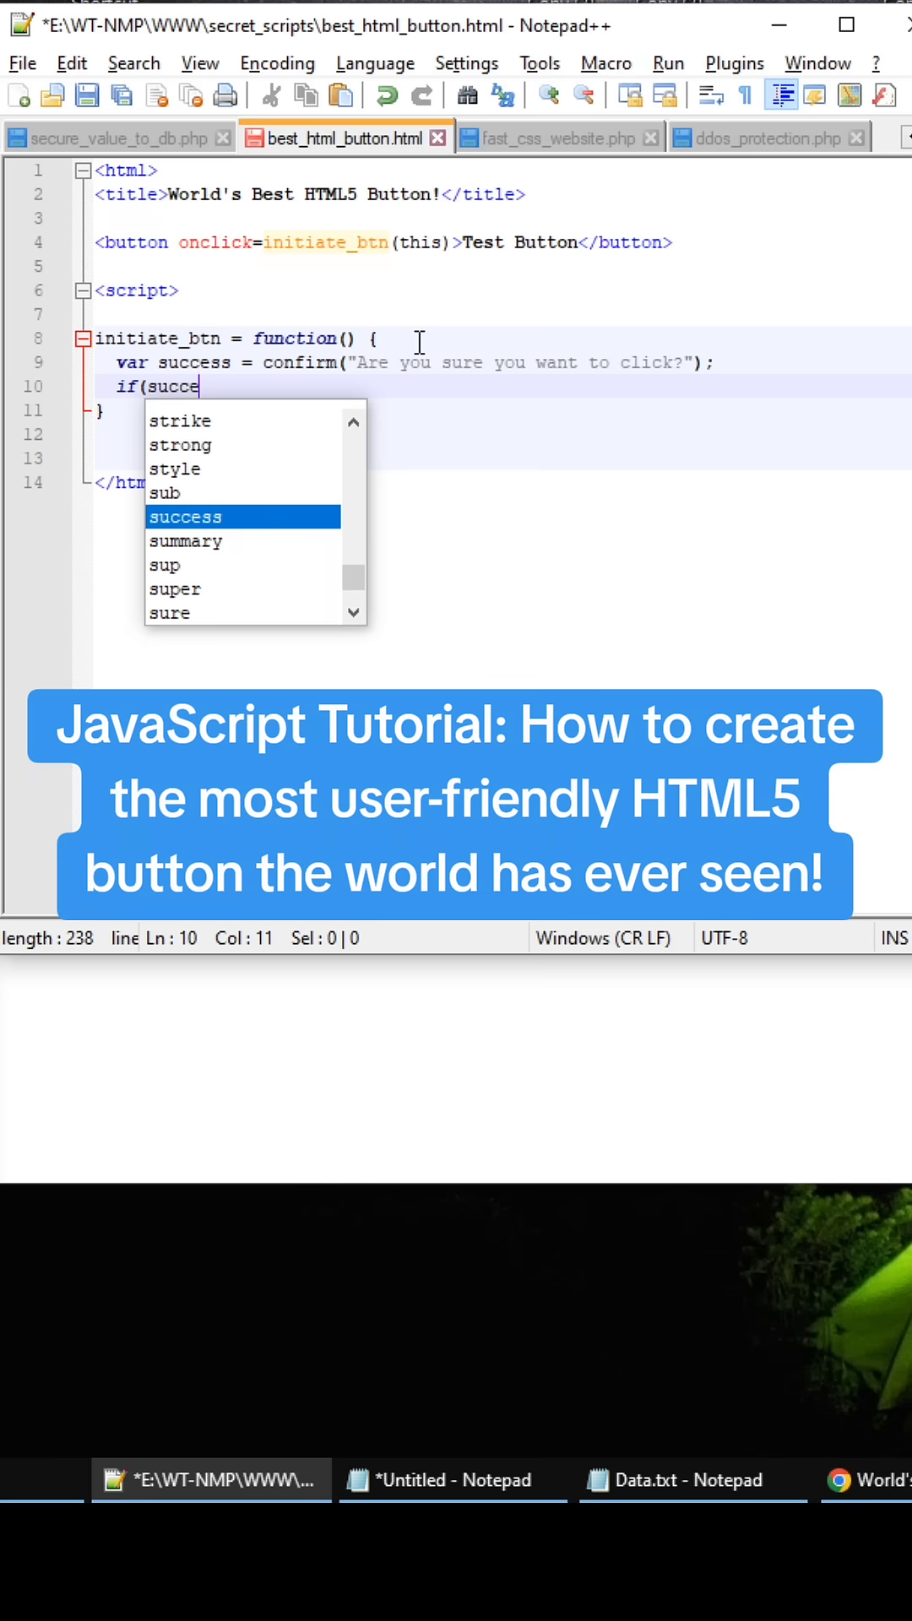
pyautogui.write('ss) {')
# Open an if(success) block with a setTimeout function calling btn.onclick(btn), plus a comment.
pyautogui.press('Return')
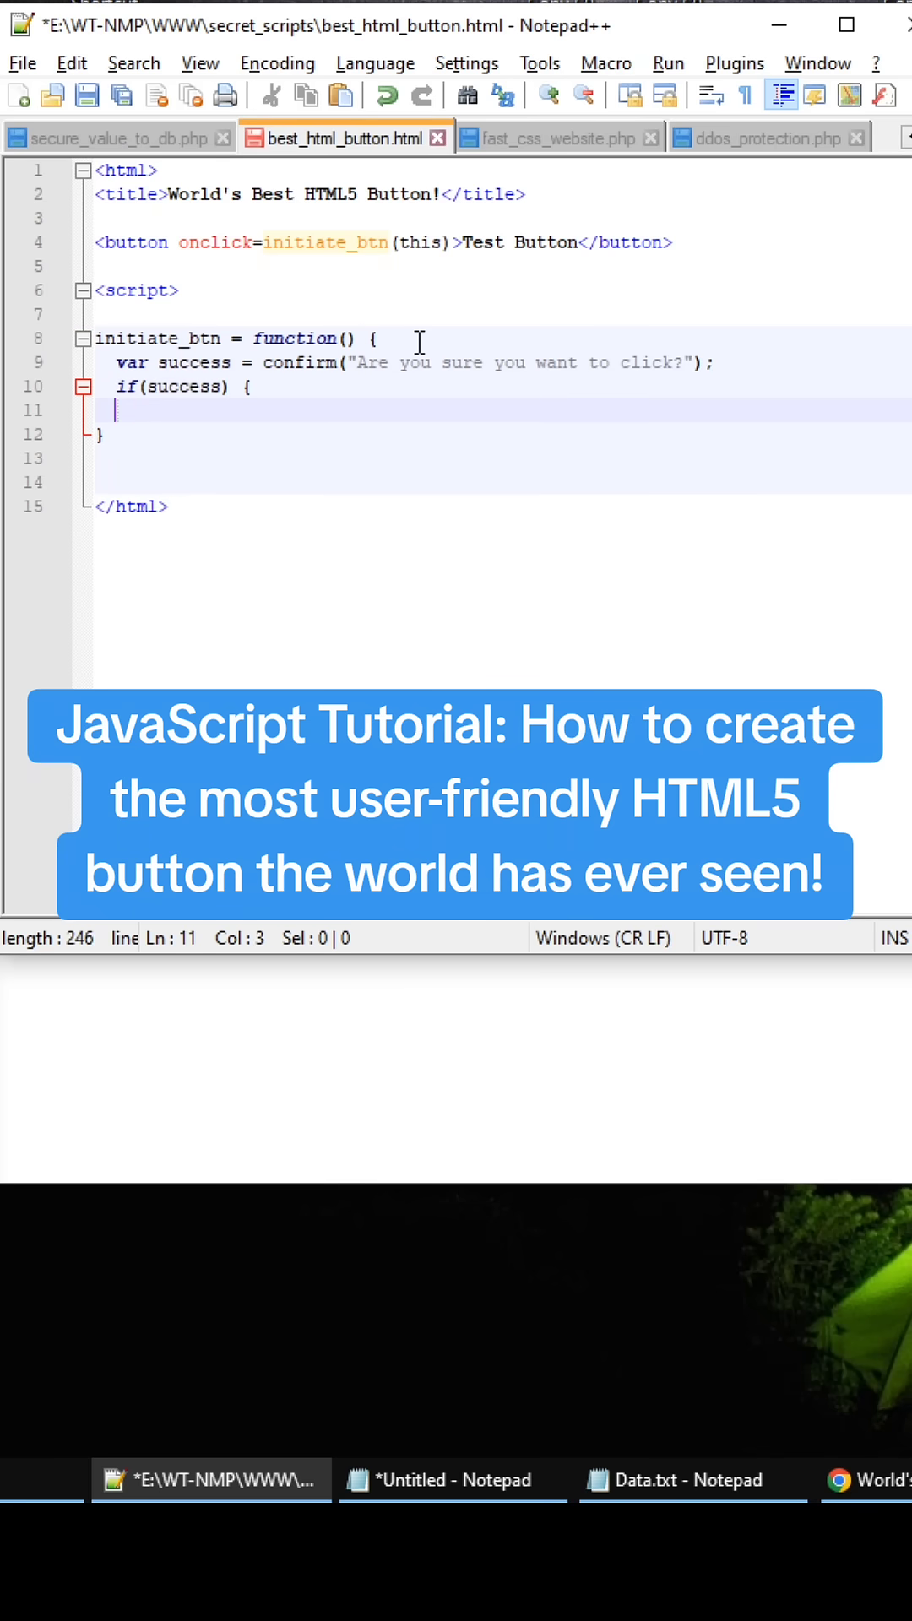
pyautogui.write('setT')
pyautogui.write('imeout(function')
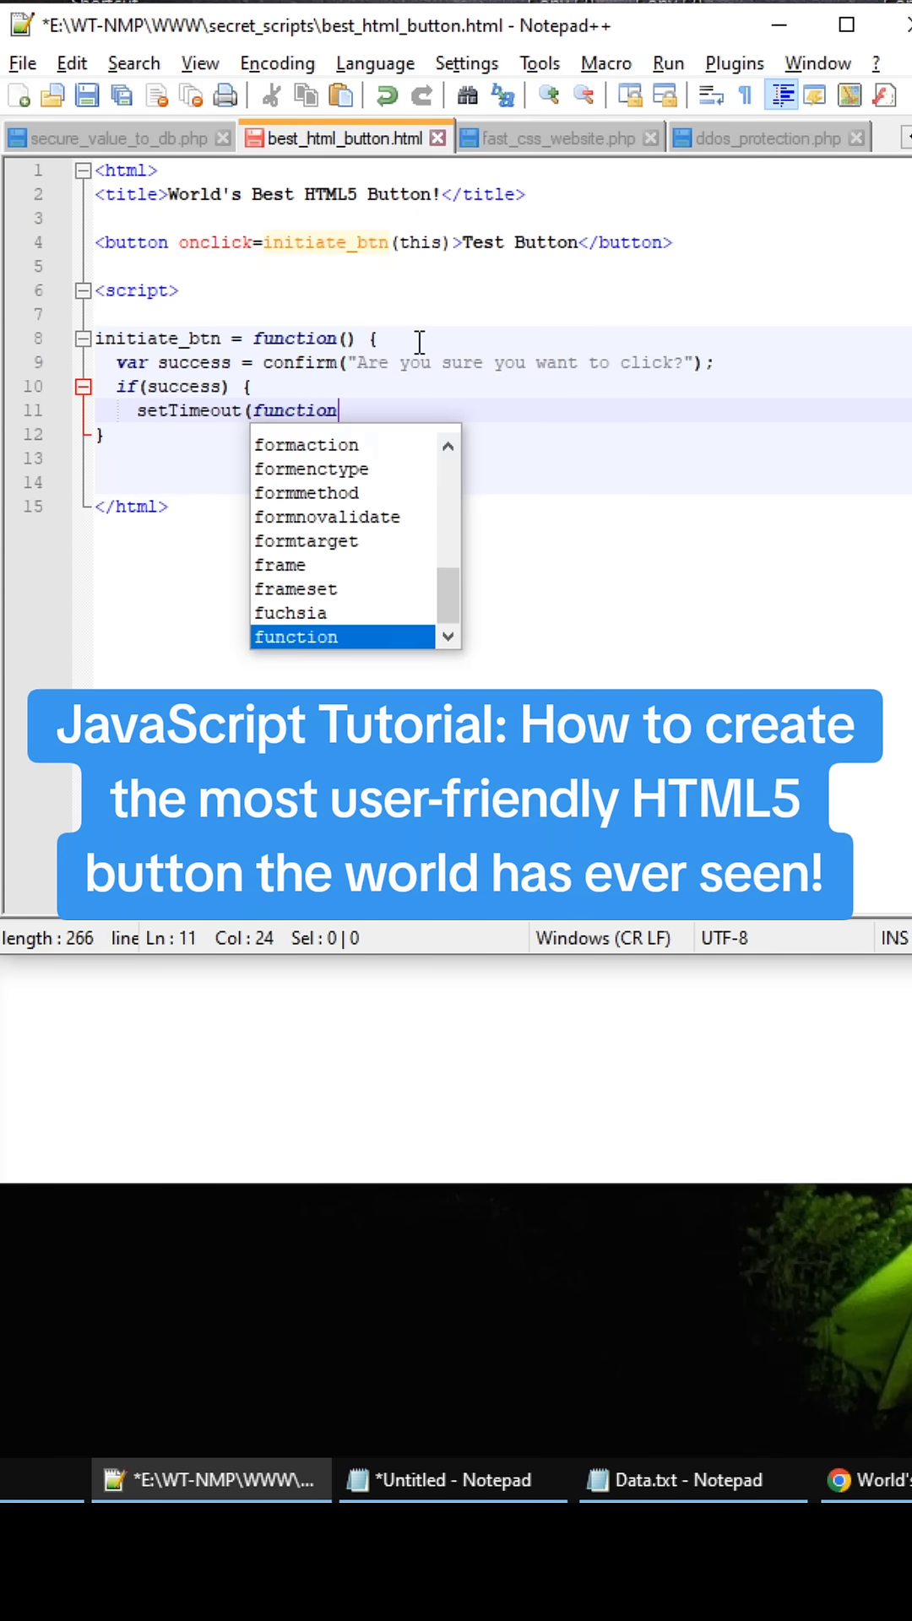
pyautogui.write('() {')
pyautogui.press('Return')
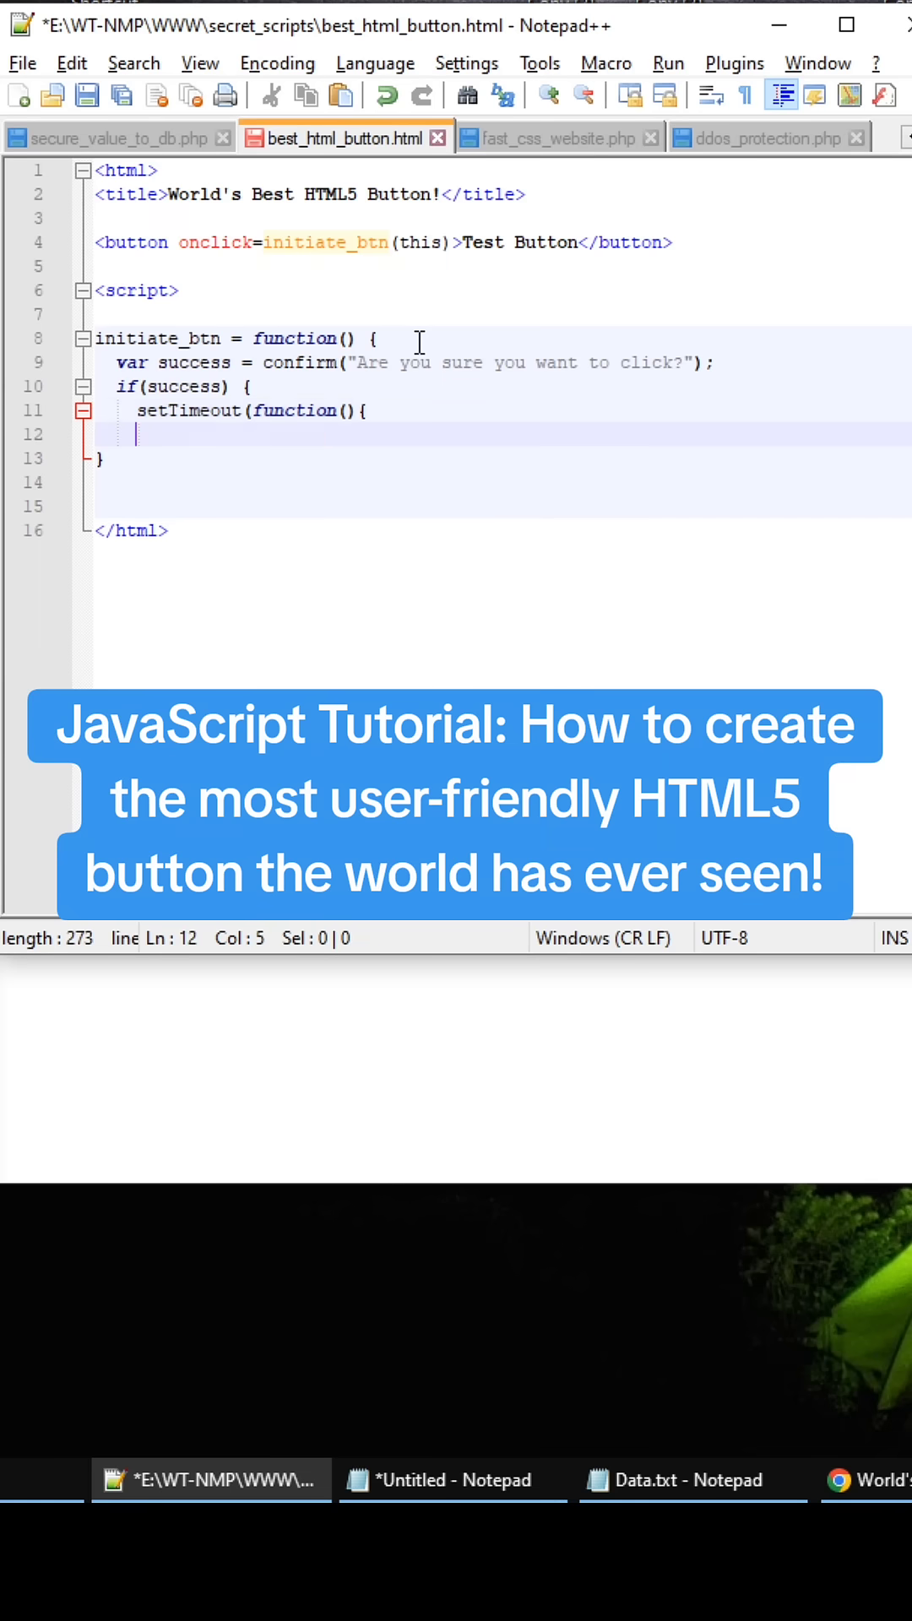
pyautogui.write('btn.')
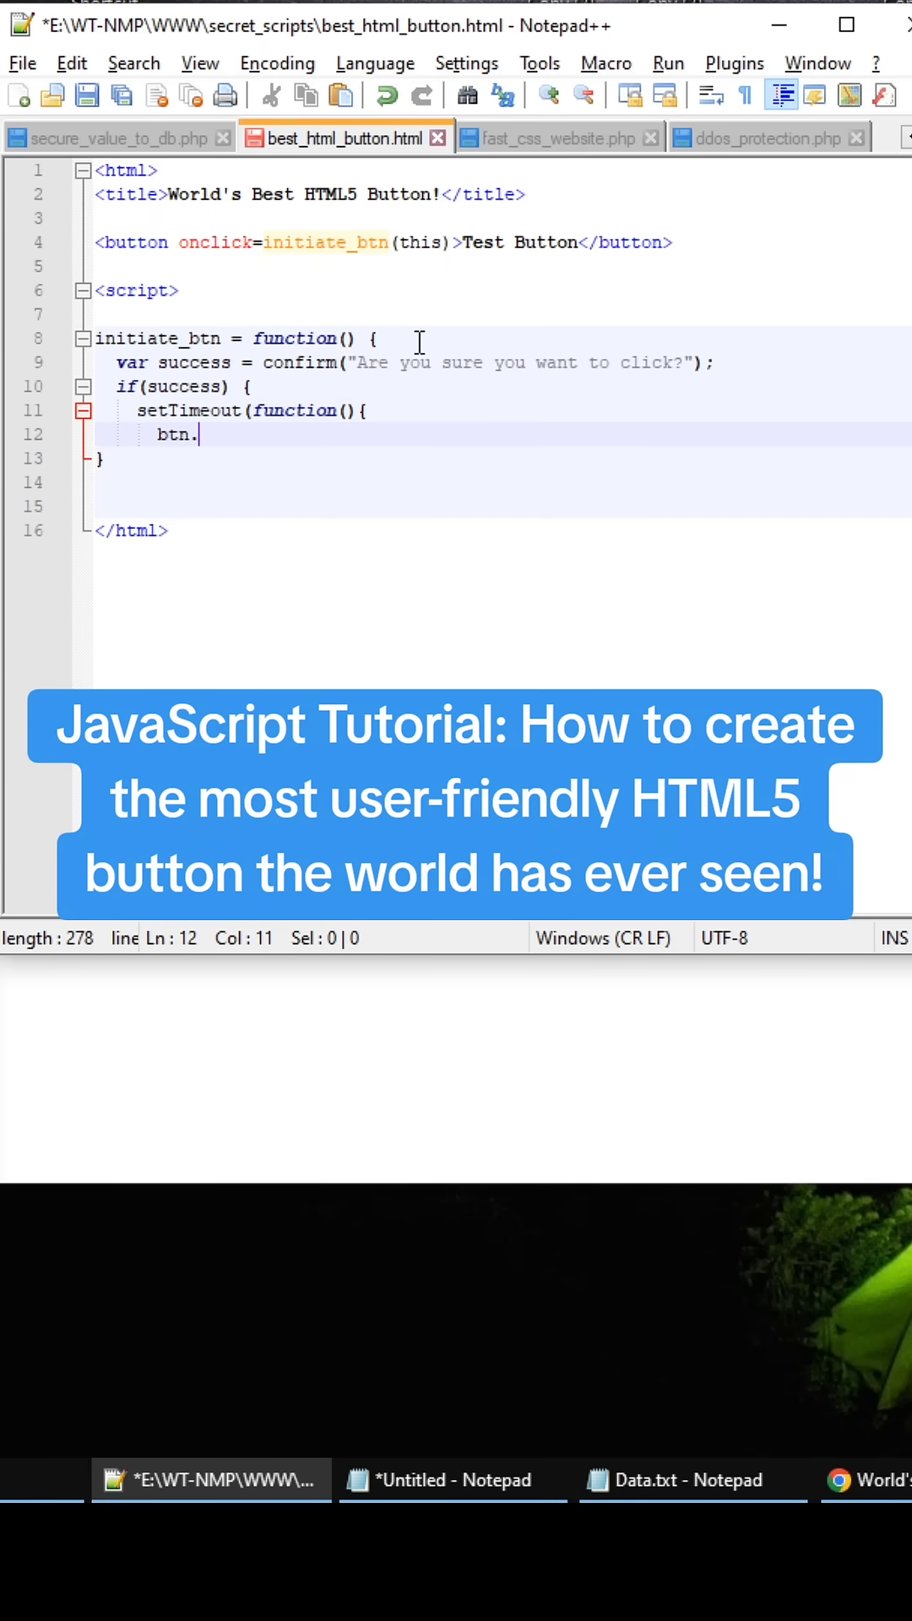
pyautogui.write('onclick(')
pyautogui.write('btn)')
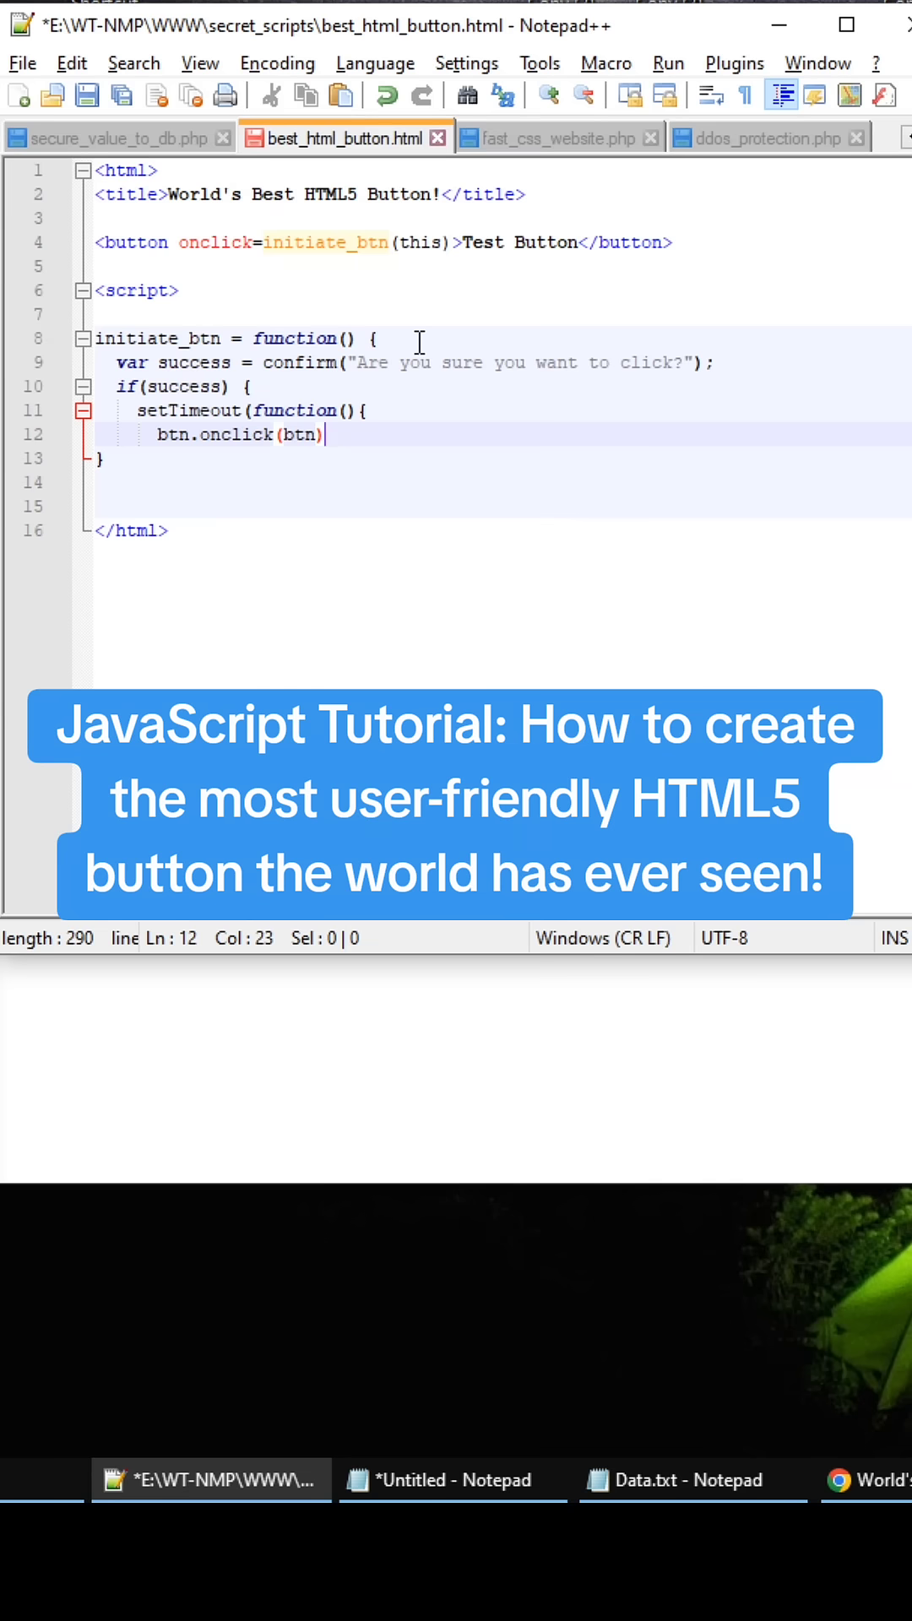
pyautogui.write(';')
pyautogui.press('Return')
pyautogui.write('// this is')
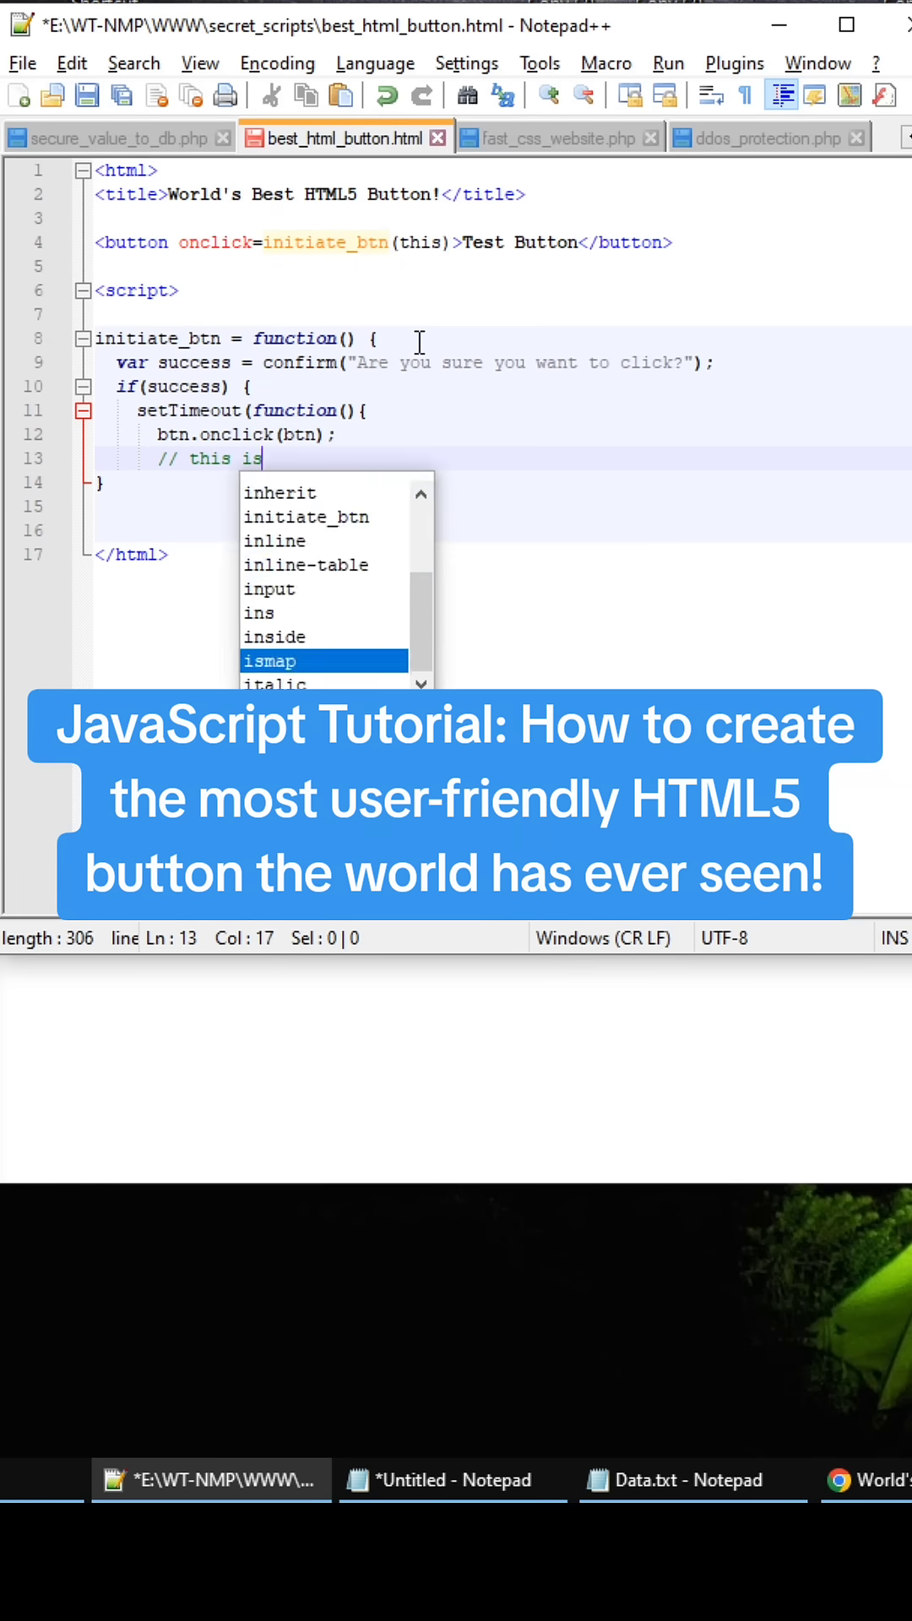
pyautogui.write(' where the mag')
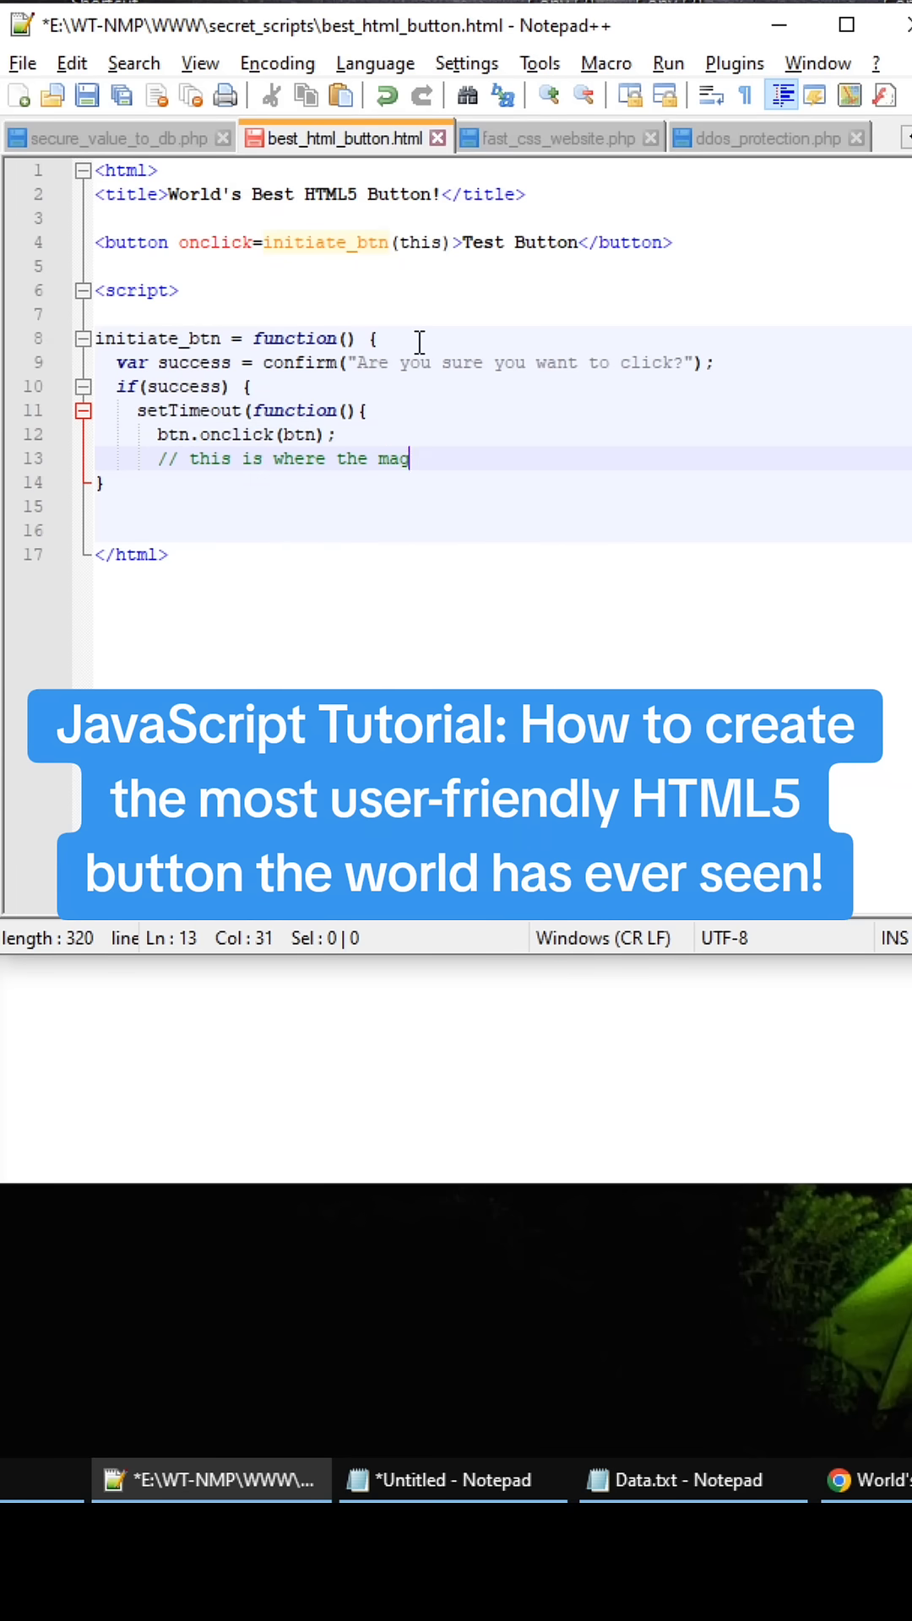
pyautogui.write('ic happens ')
pyautogui.write('because the c')
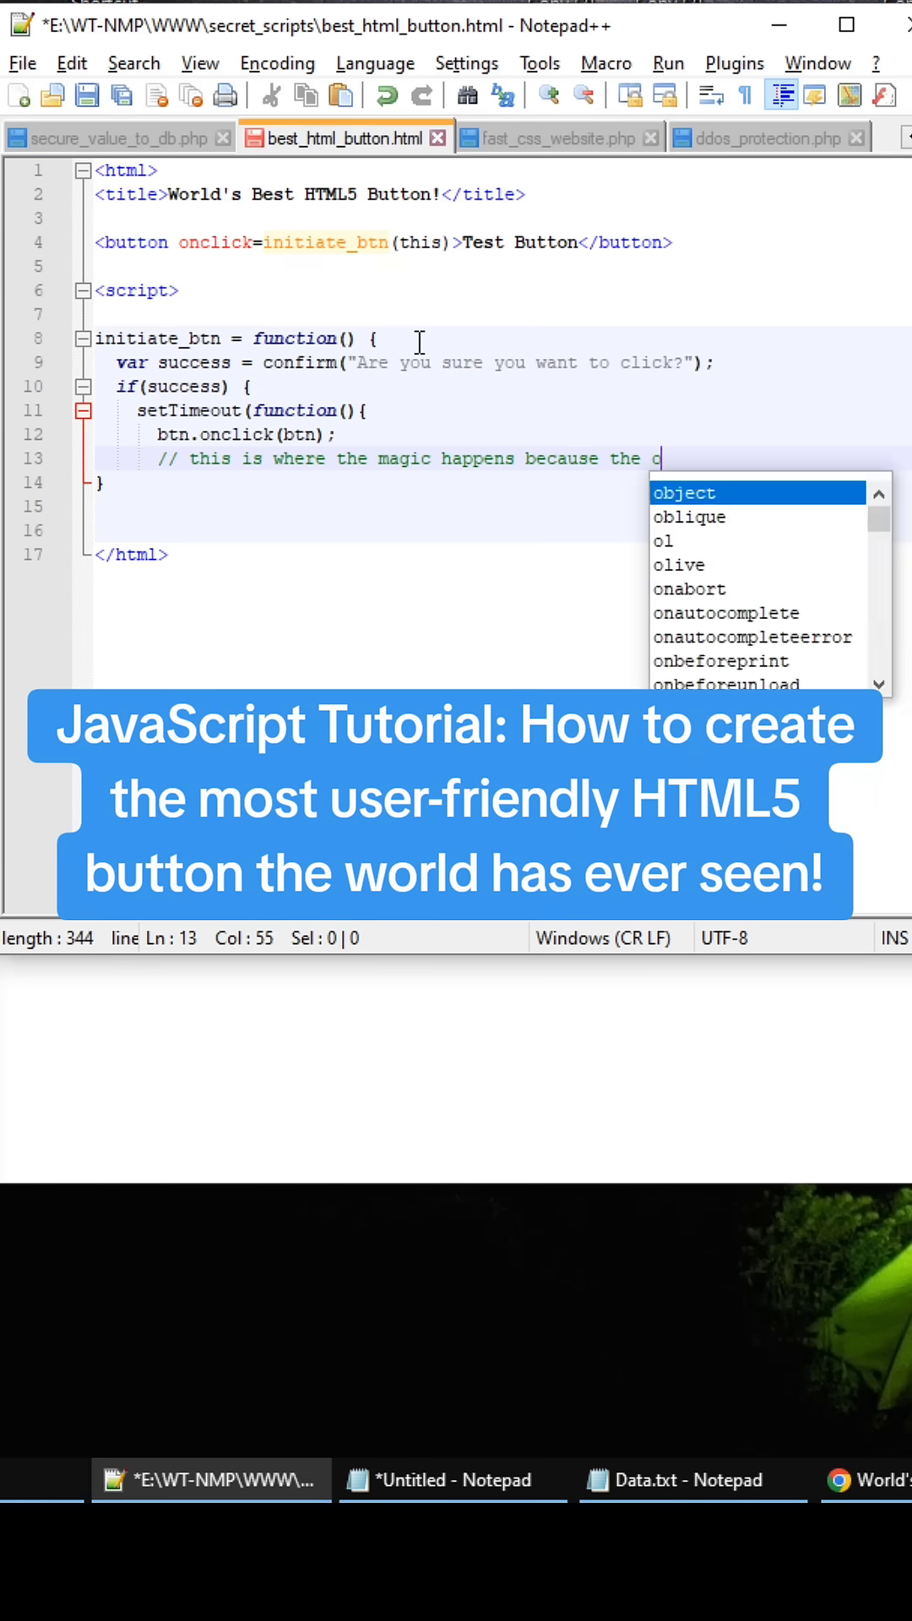
pyautogui.press('BackSpace')
pyautogui.write('onclick continue')
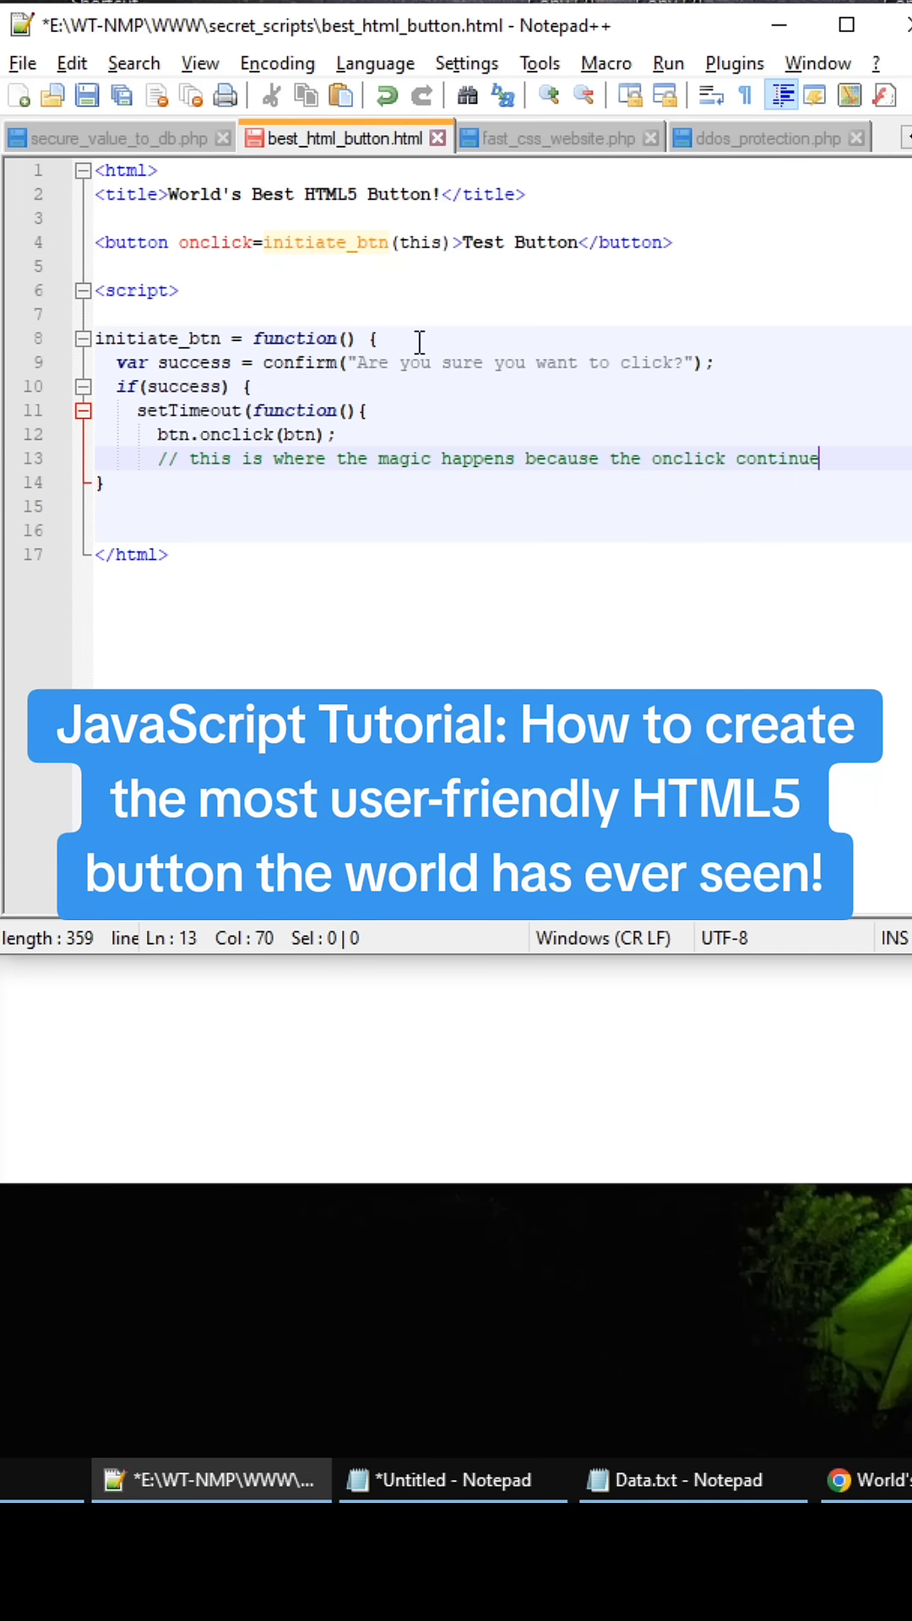
pyautogui.write('s!!')
# Close the setTimeout with a 690 delay, close the if block, and save.
pyautogui.press('Return')
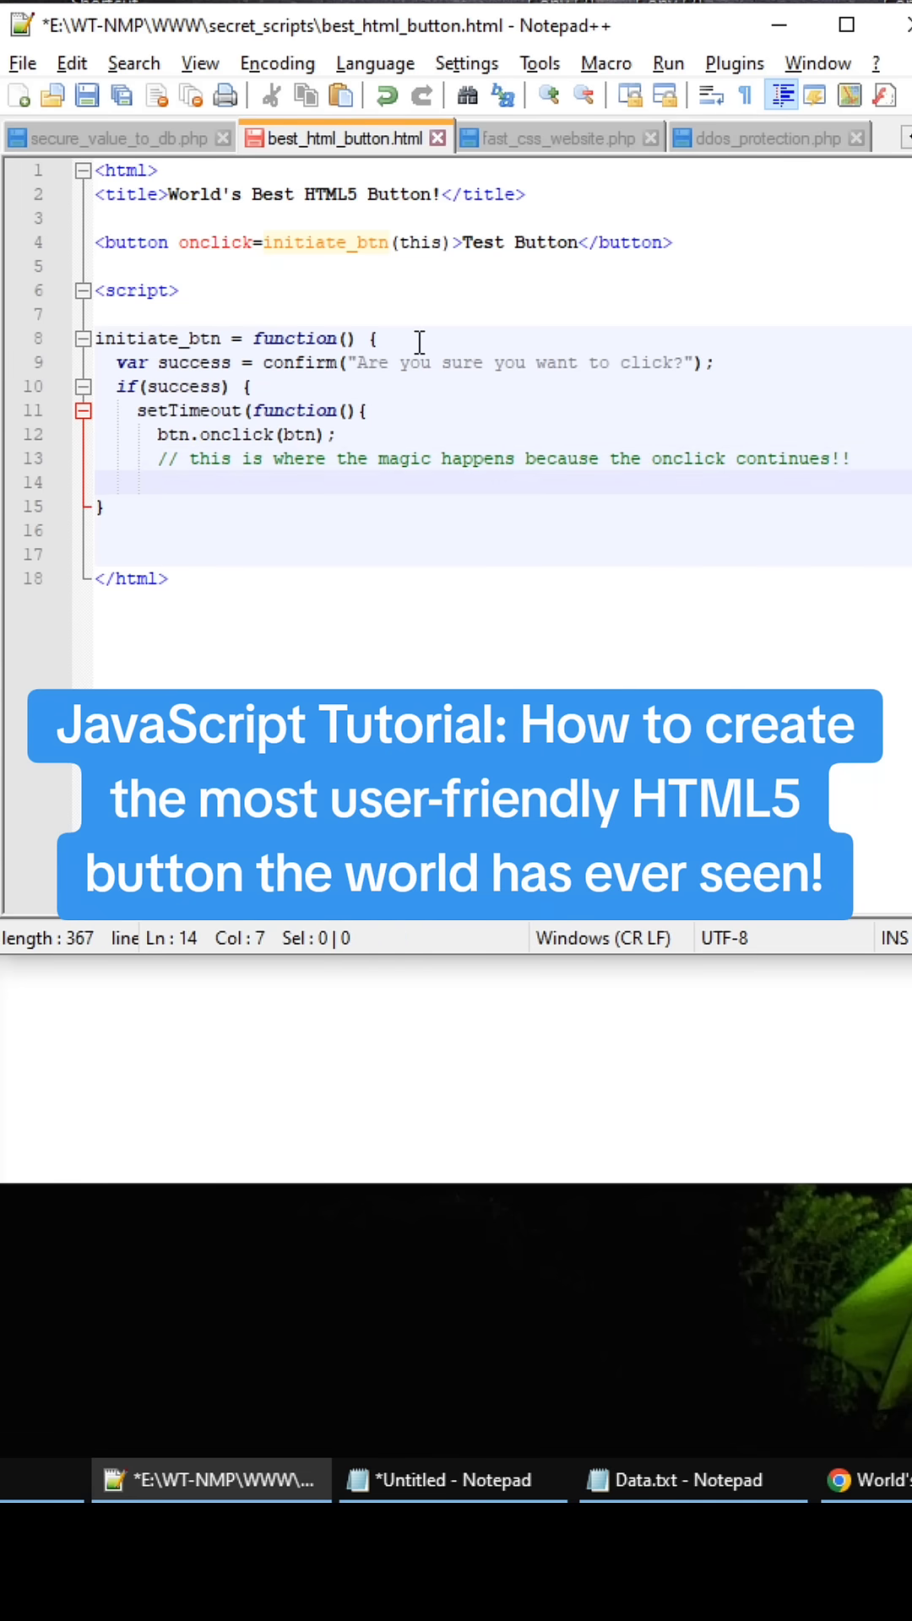
pyautogui.press('BackSpace')
pyautogui.write('}, 690')
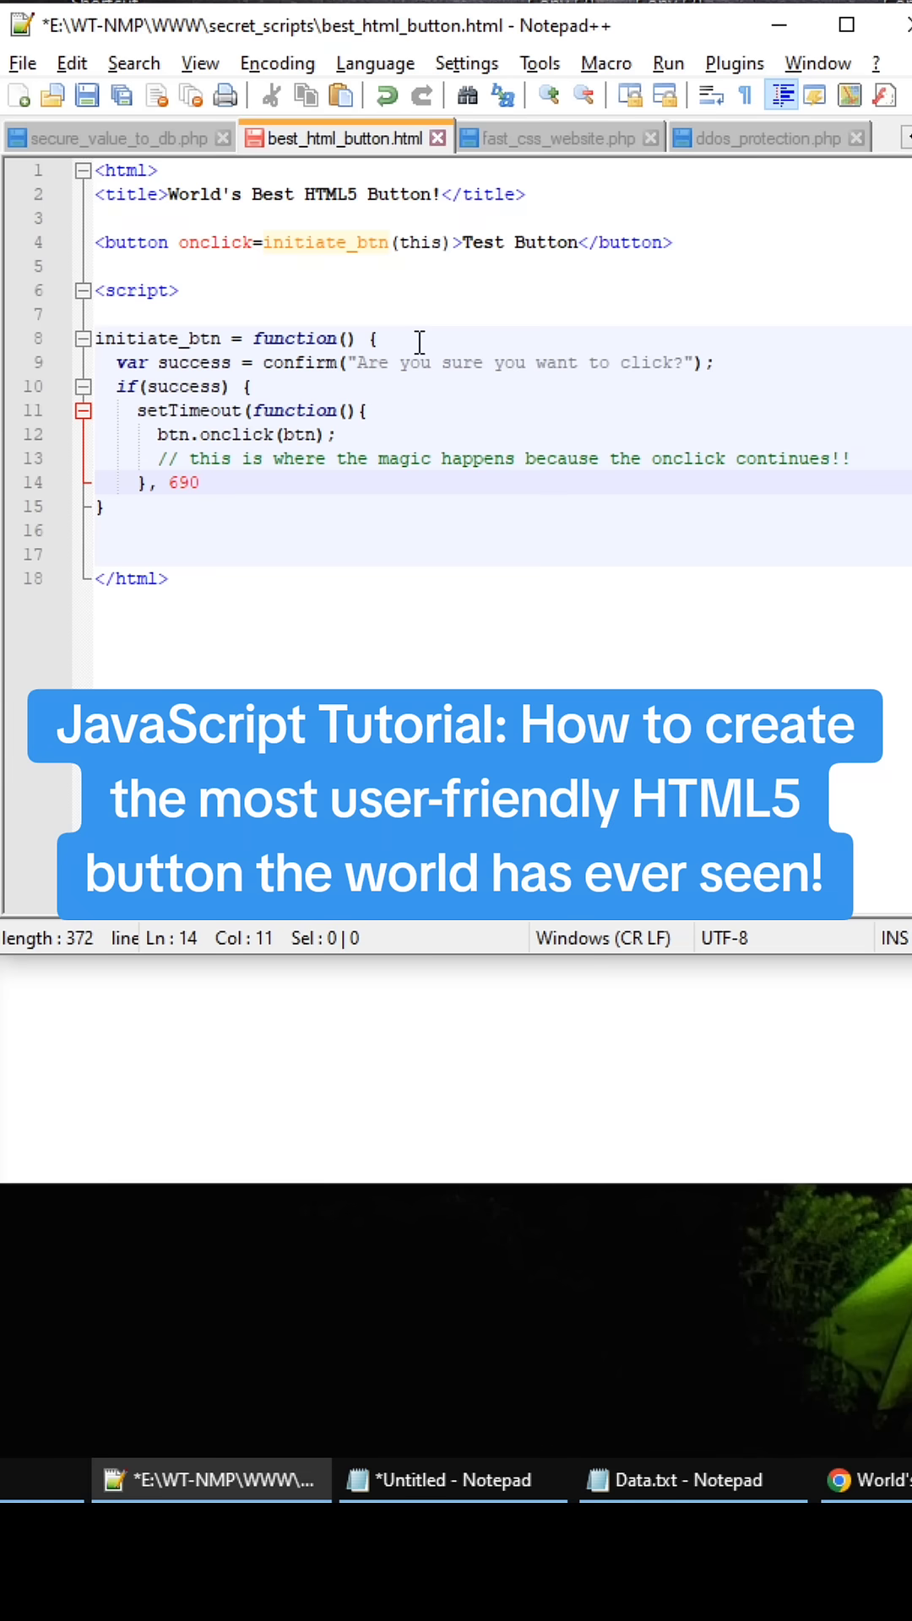
pyautogui.write(')')
pyautogui.press('BackSpace')
pyautogui.write(');')
pyautogui.press('Return')
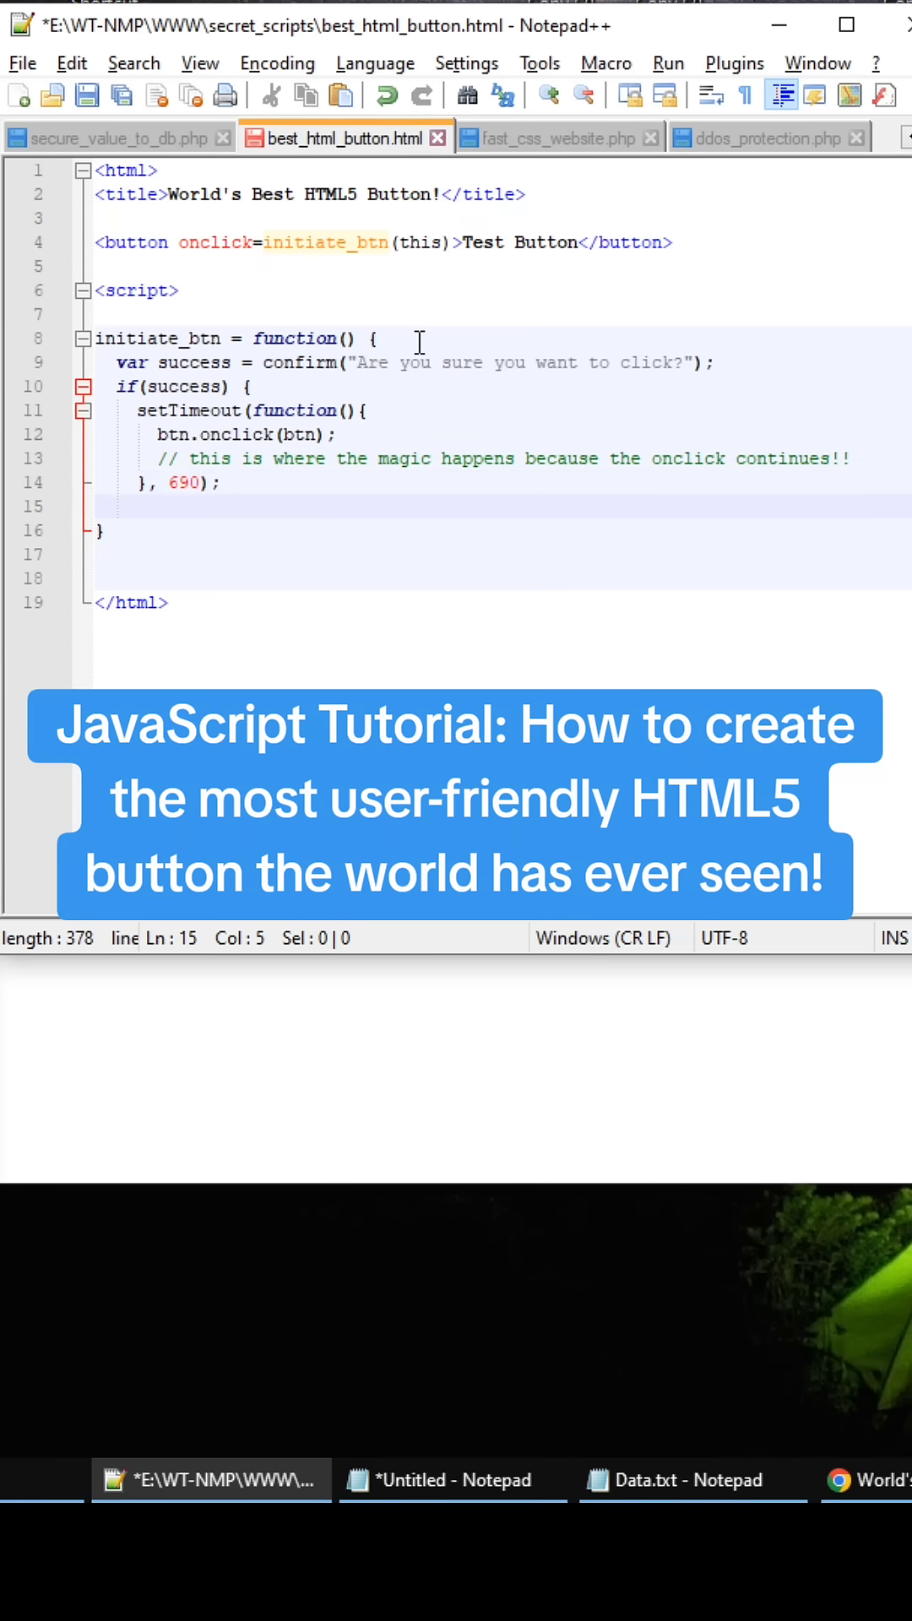
pyautogui.write('}')
pyautogui.press('BackSpace')
pyautogui.press('BackSpace')
pyautogui.write('}')
pyautogui.hotkey('ctrl', 's')
# Try Test Button on the Chrome test page and open the F12 developer console.
pyautogui.click(418, 342)
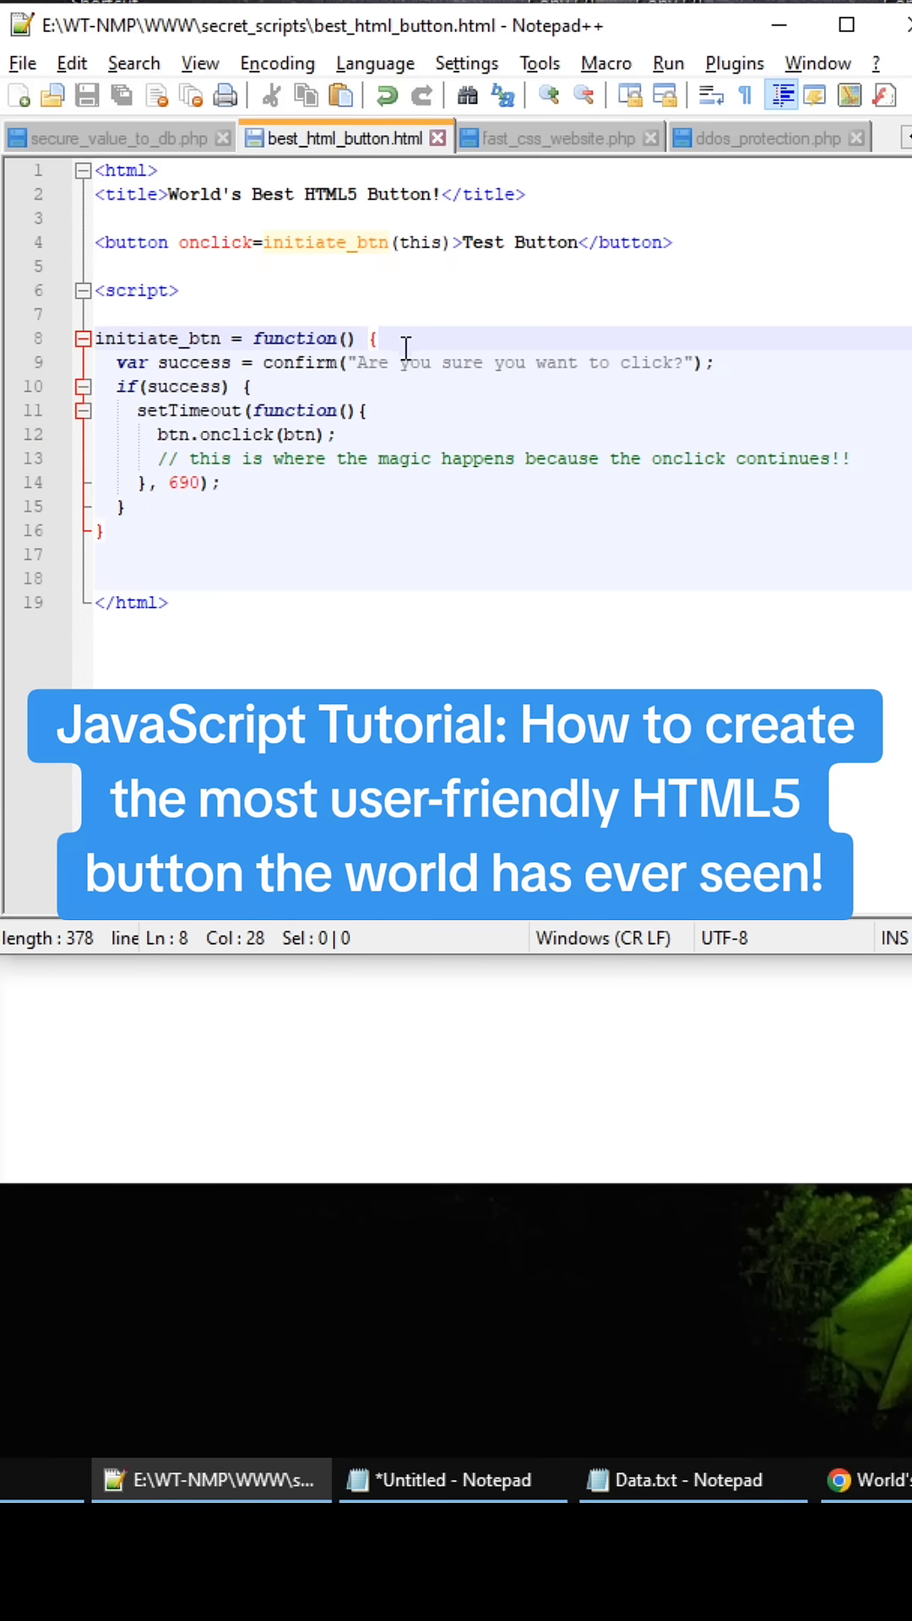
pyautogui.click(862, 1480)
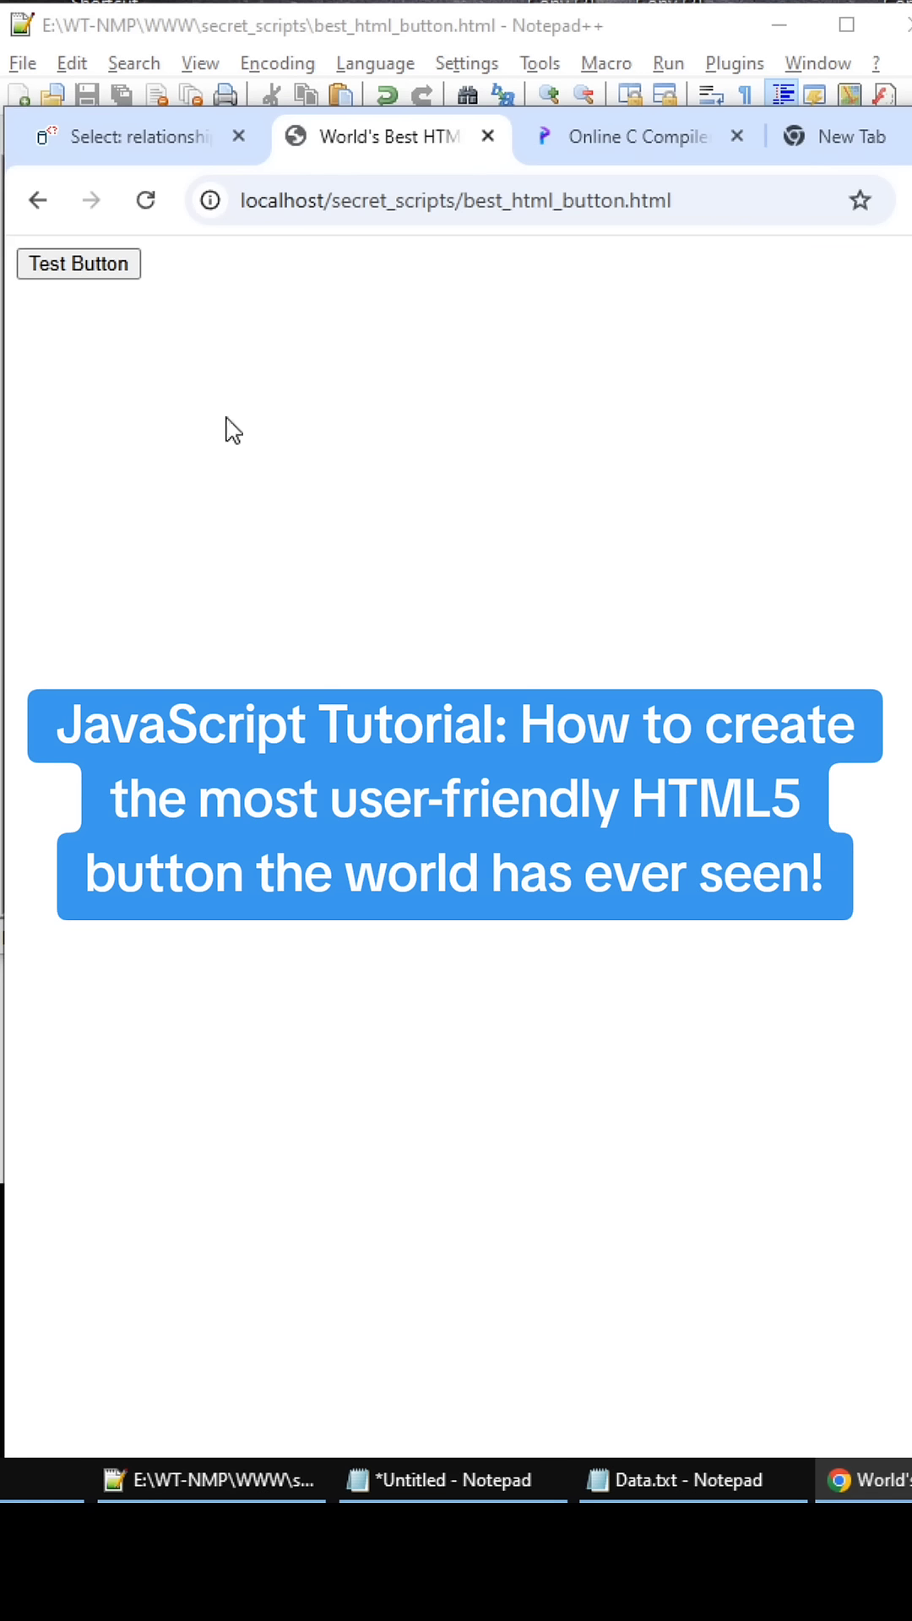
pyautogui.click(146, 200)
pyautogui.click(88, 264)
pyautogui.press('F12')
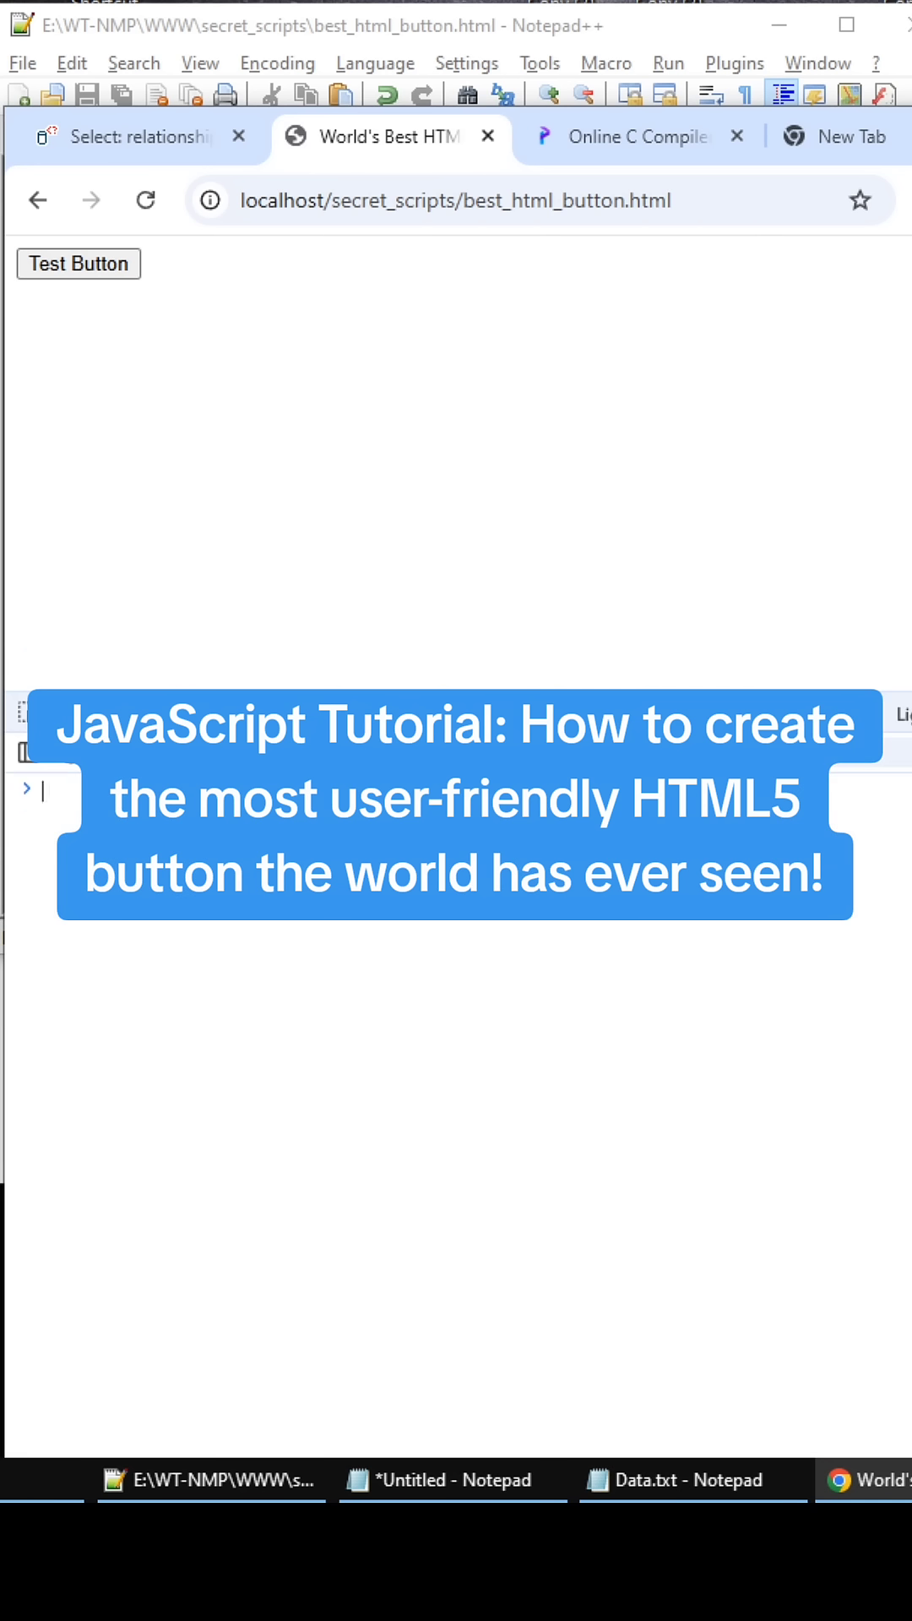
# Add the closing </script> tag below the function, save, and return to Chrome.
pyautogui.hotkey('alt', 'Tab')
pyautogui.click(251, 557)
pyautogui.press('Return')
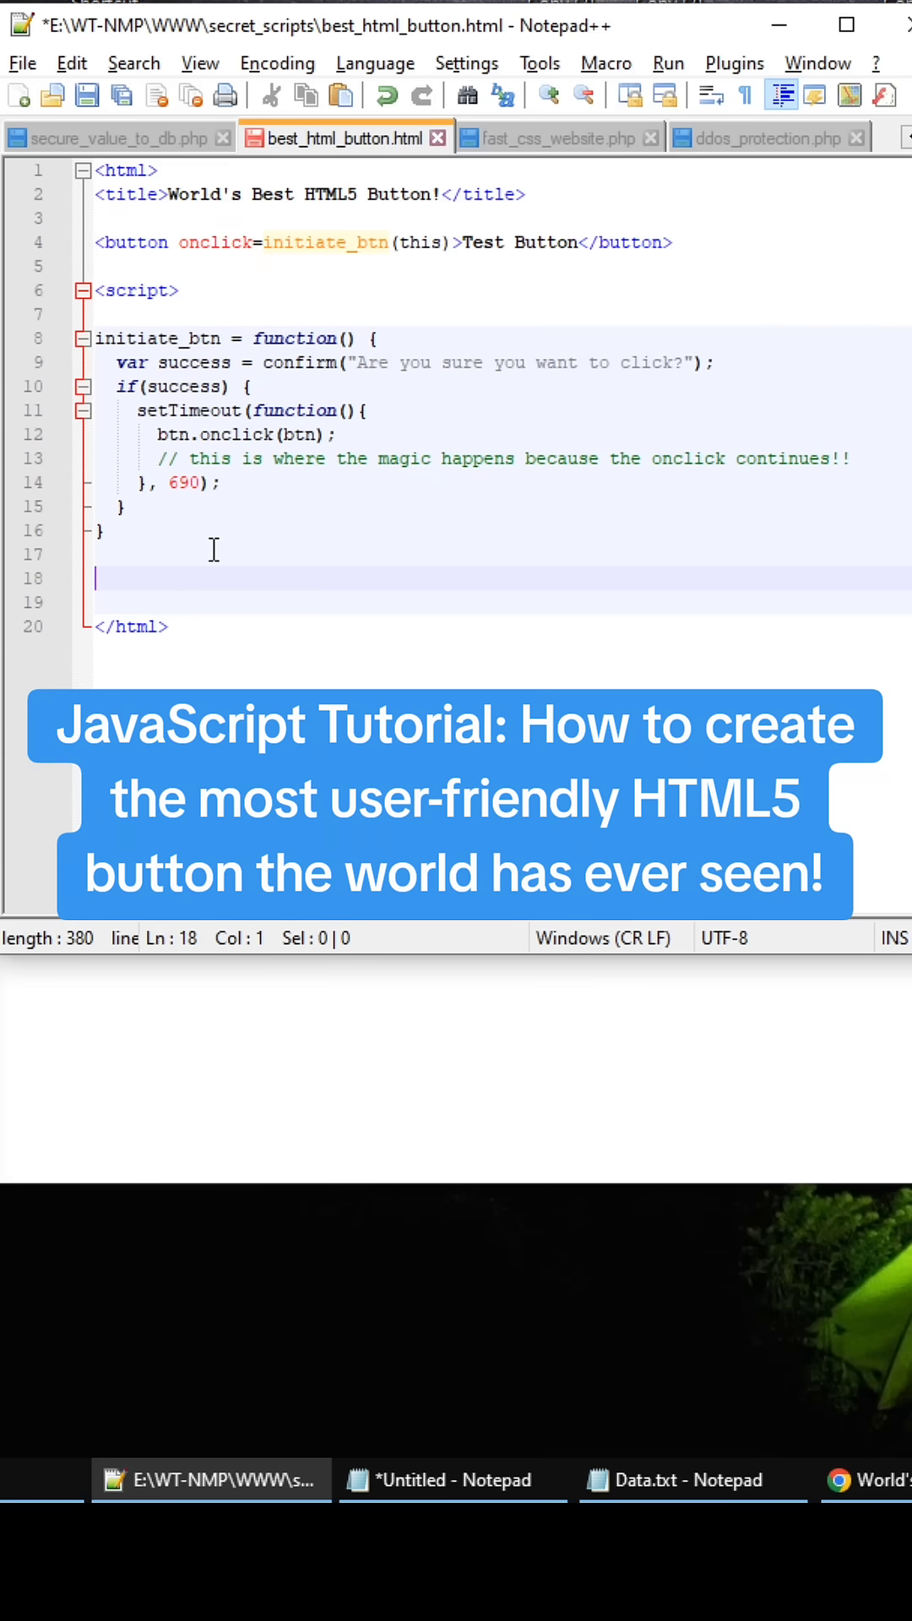
pyautogui.write('</script')
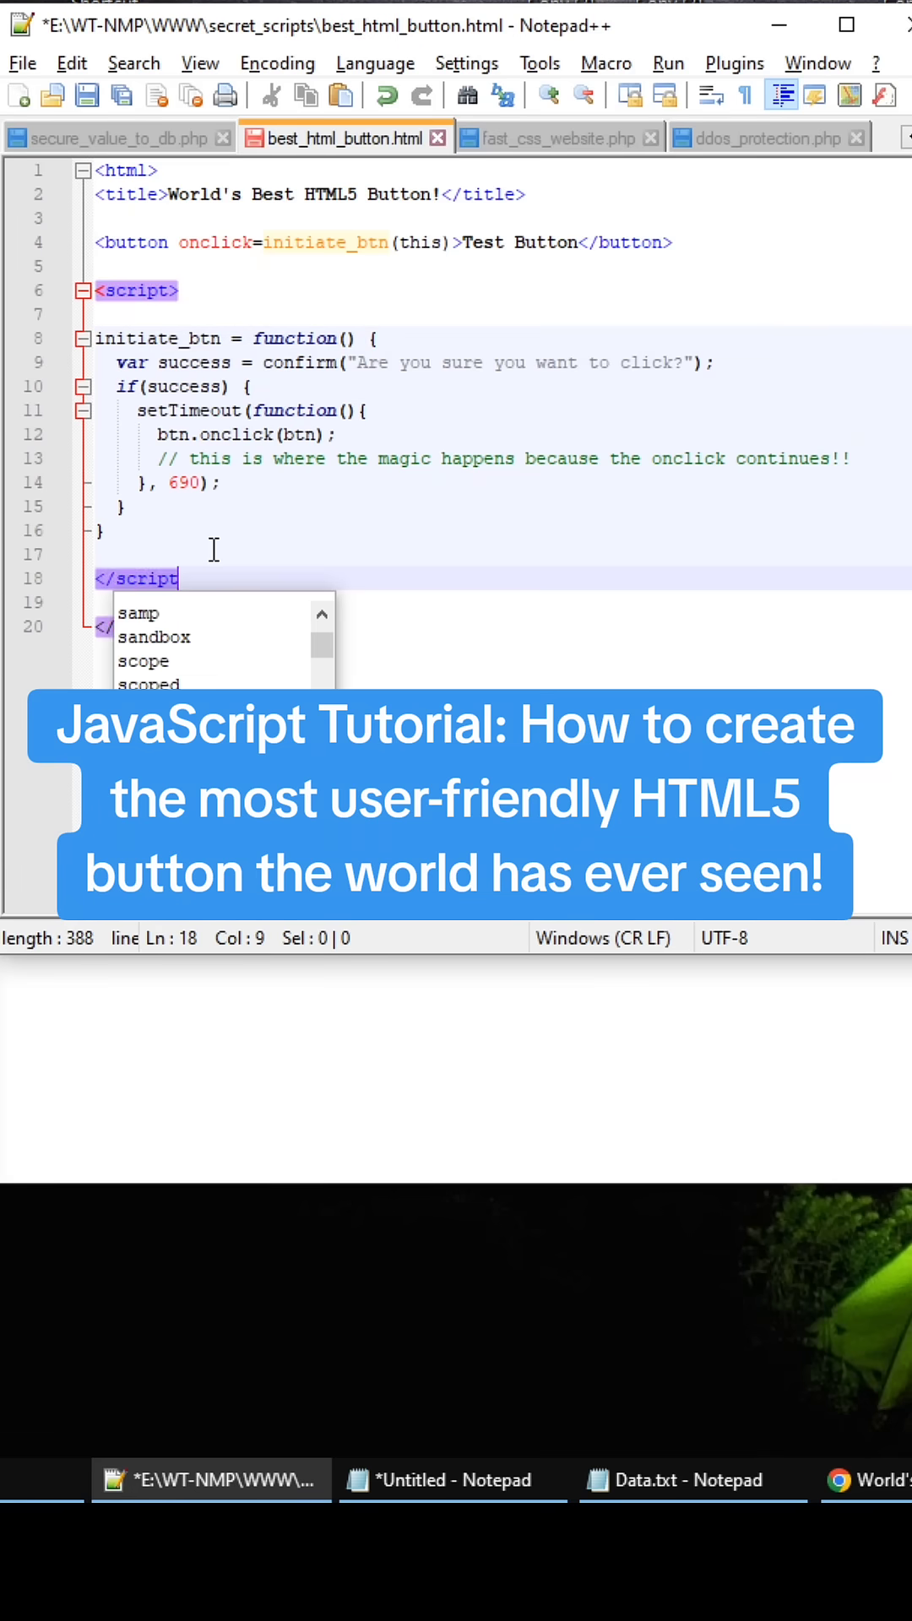
pyautogui.write('>')
pyautogui.hotkey('ctrl', 's')
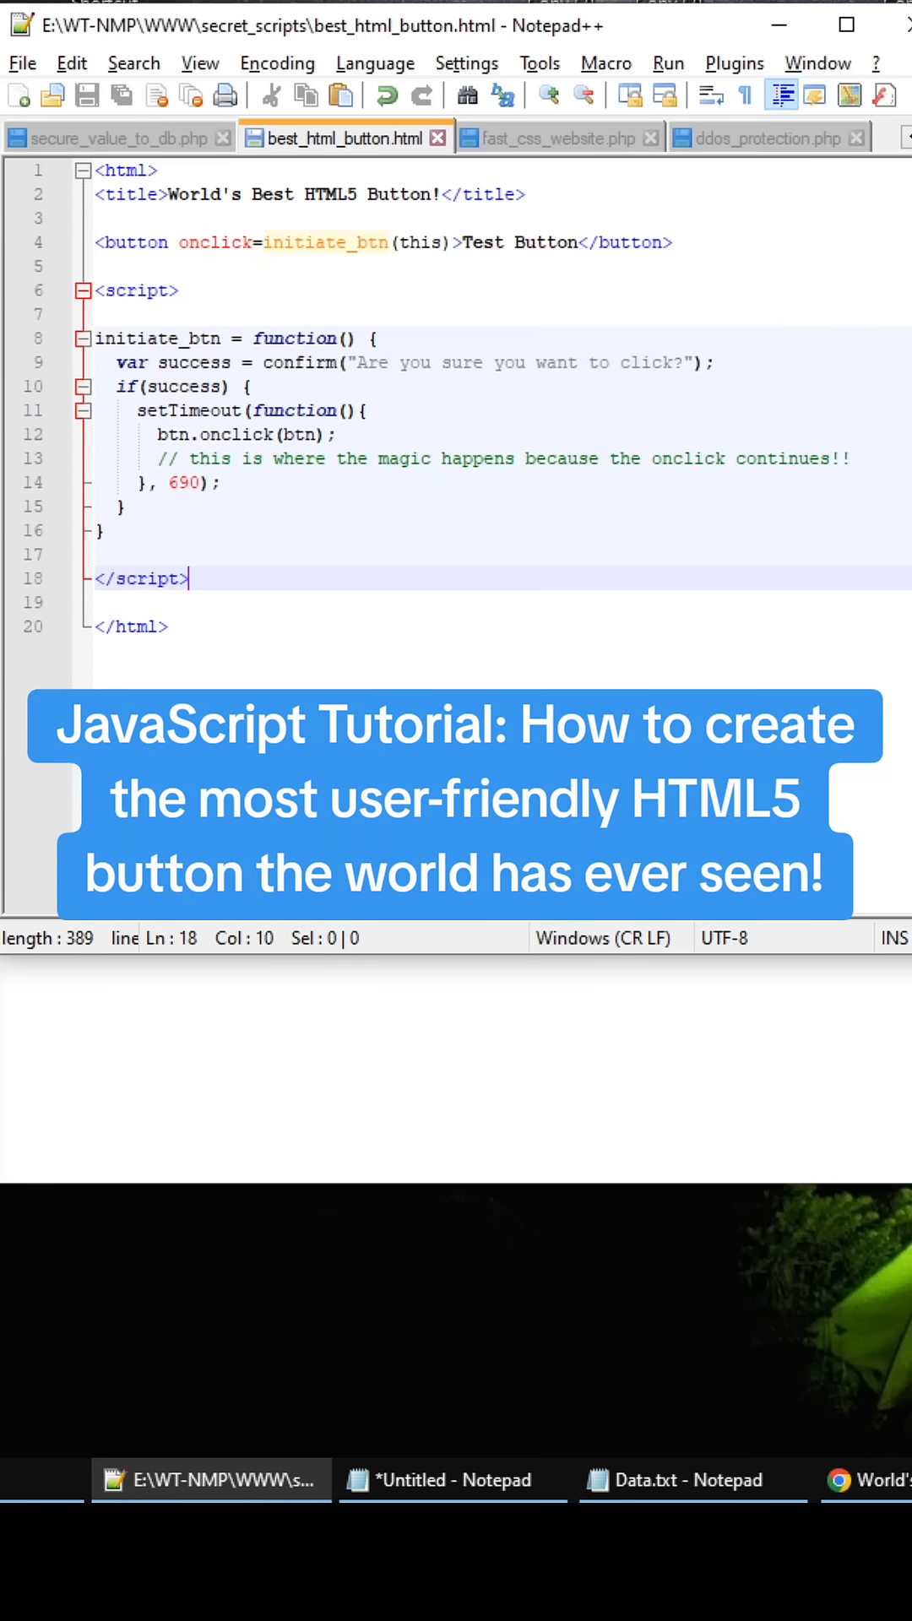
pyautogui.click(874, 1479)
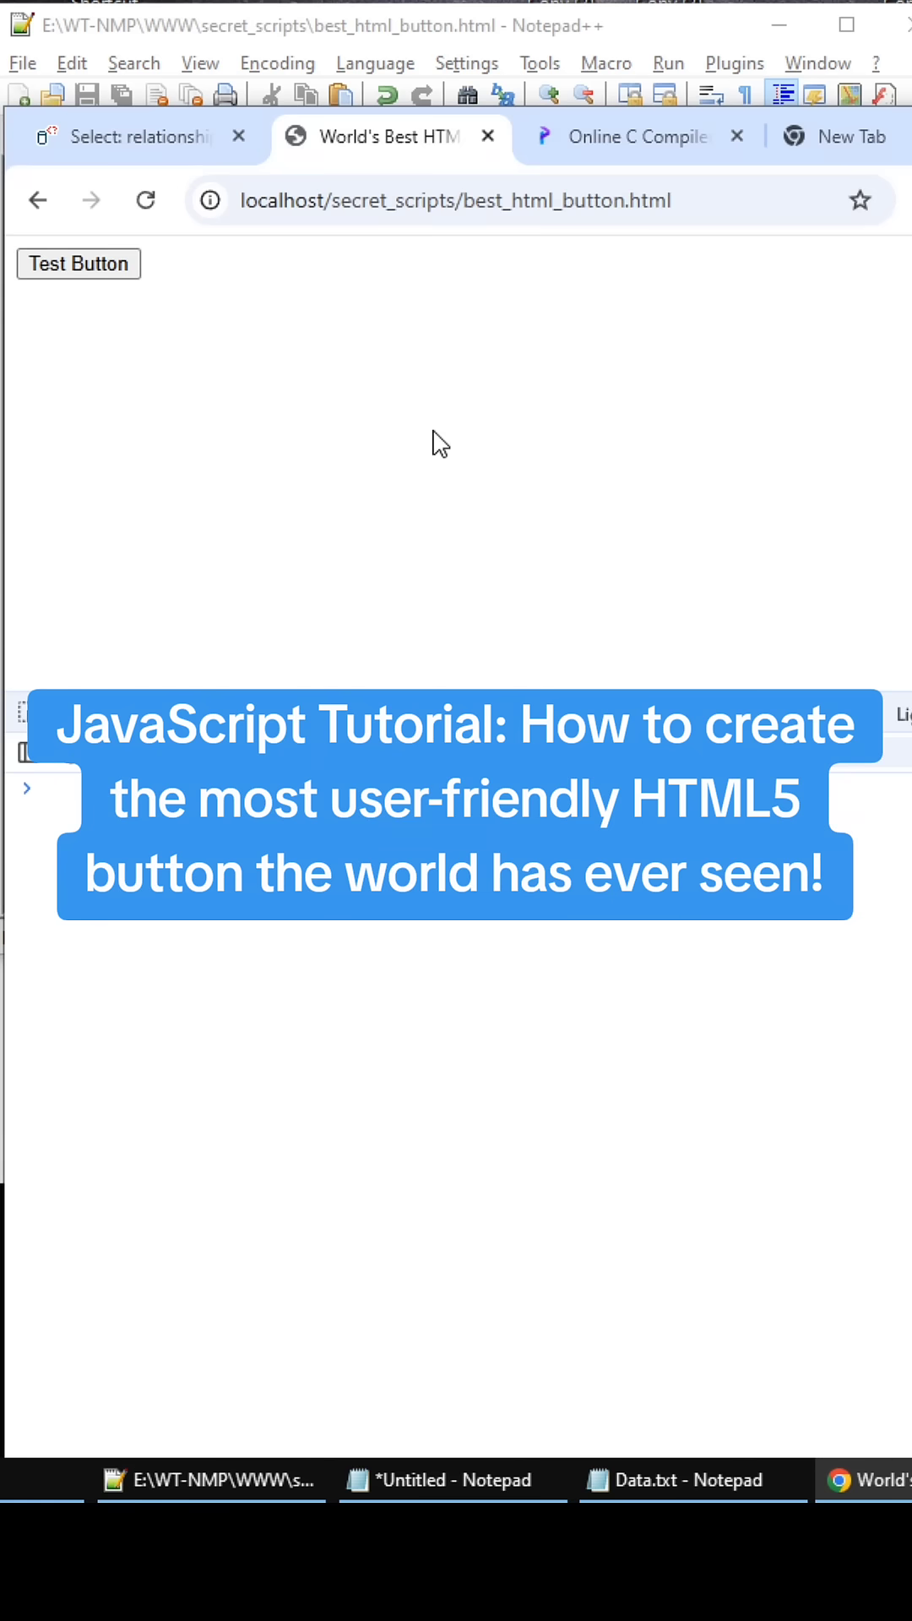
# Press Test Button and accept the confirm to reveal the 'btn is not defined' error.
pyautogui.click(80, 263)
pyautogui.moveTo(766, 136)
pyautogui.mouseDown()
pyautogui.moveTo(863, 175)
pyautogui.moveTo(862, 271)
pyautogui.mouseUp()
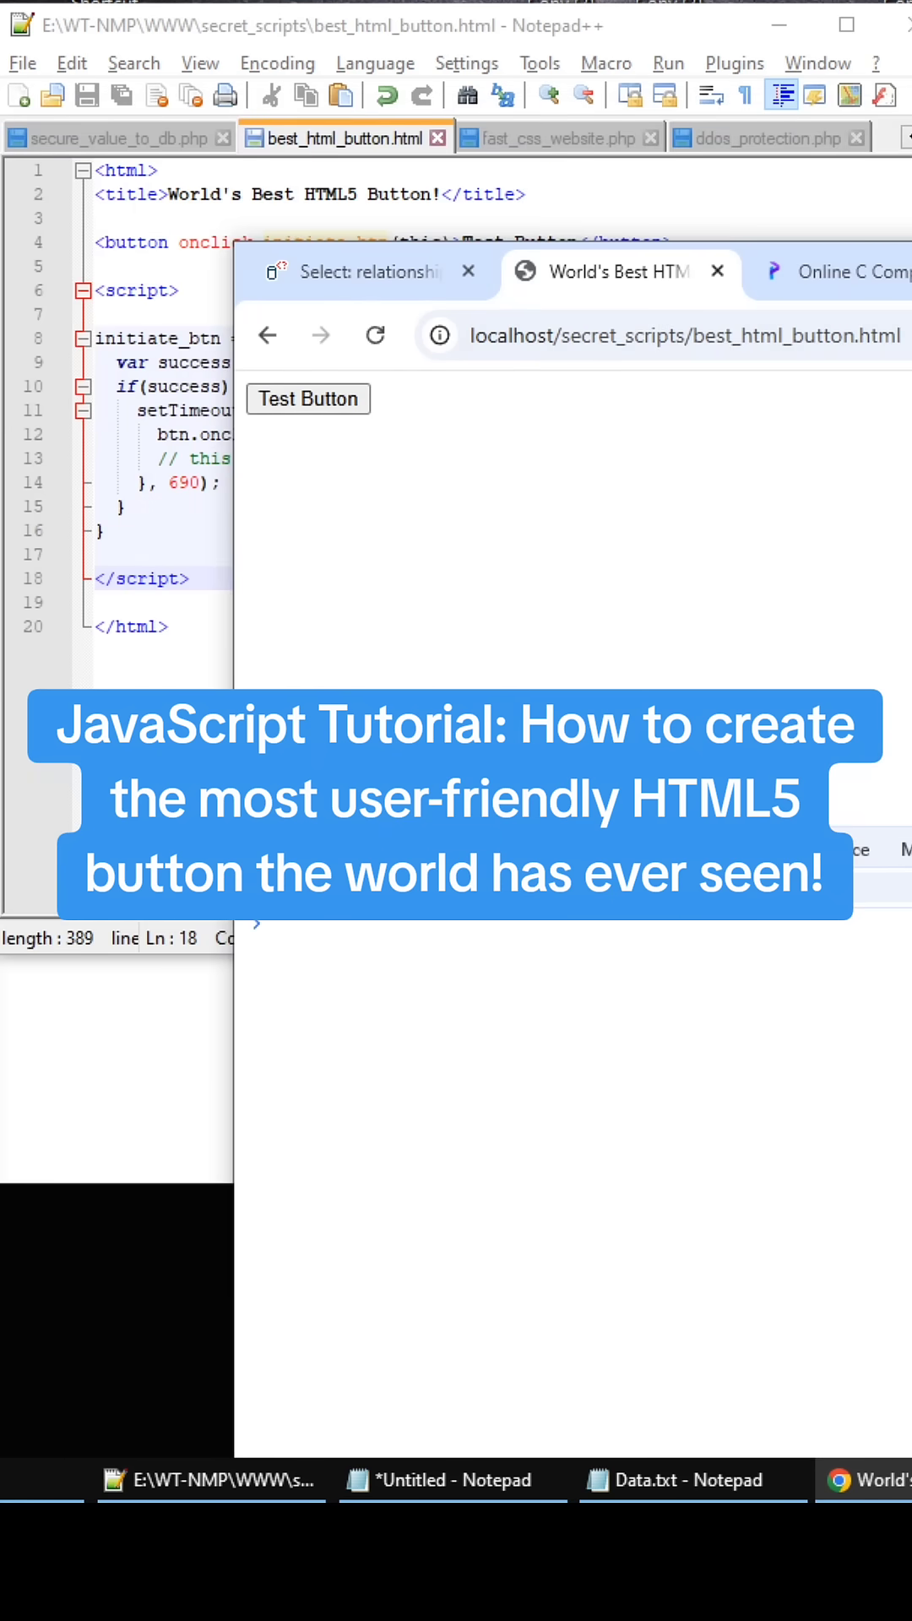
pyautogui.click(320, 399)
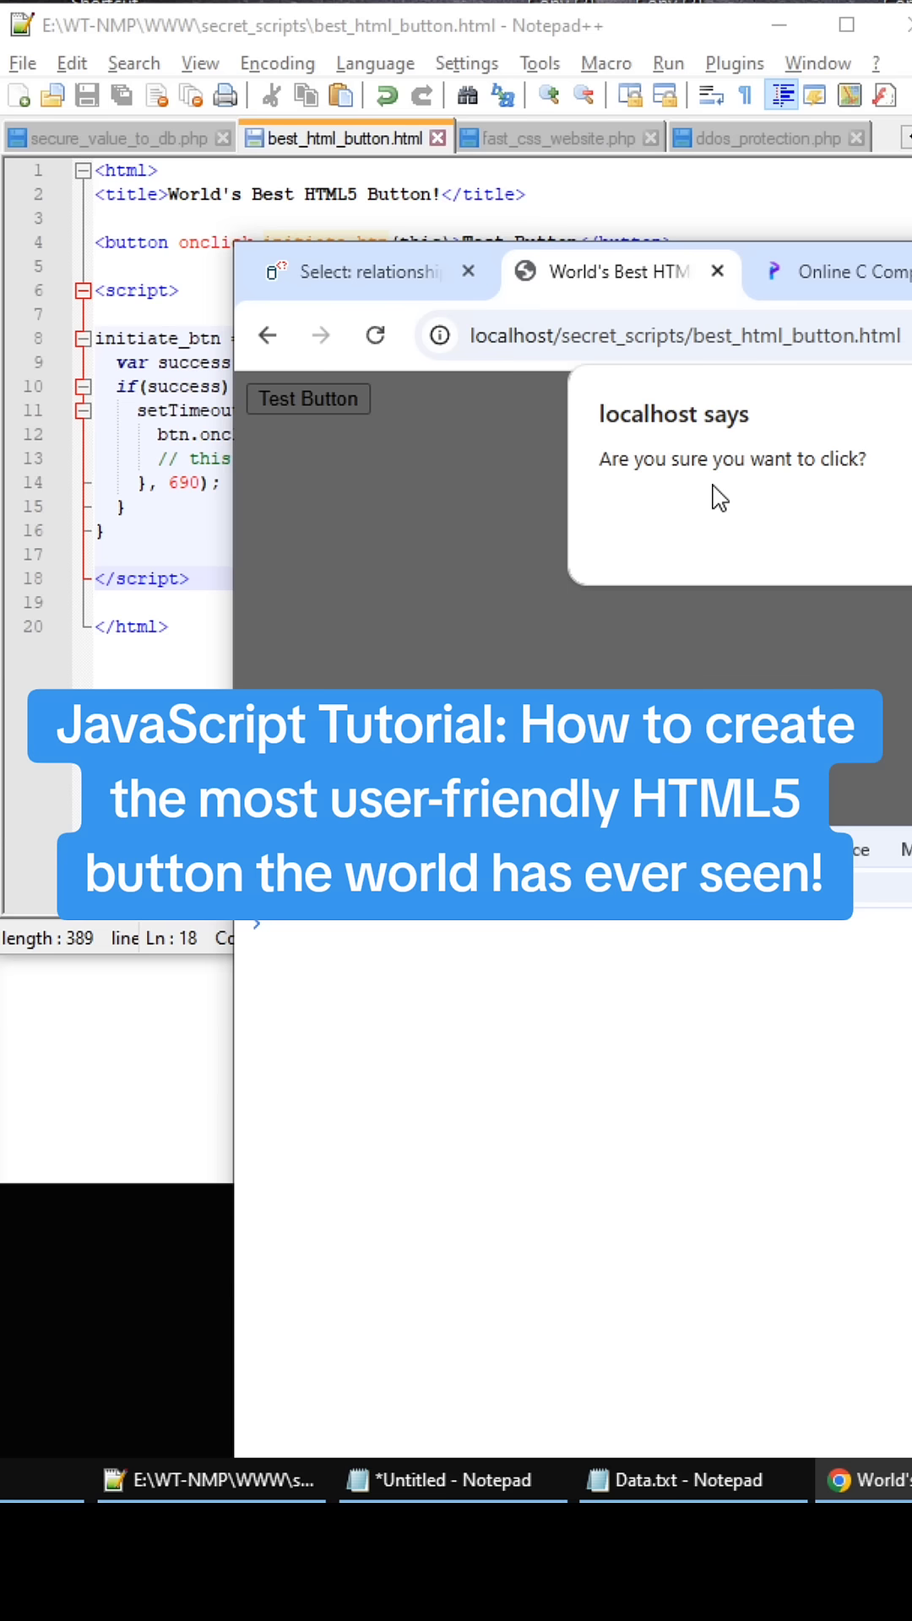
pyautogui.press('Return')
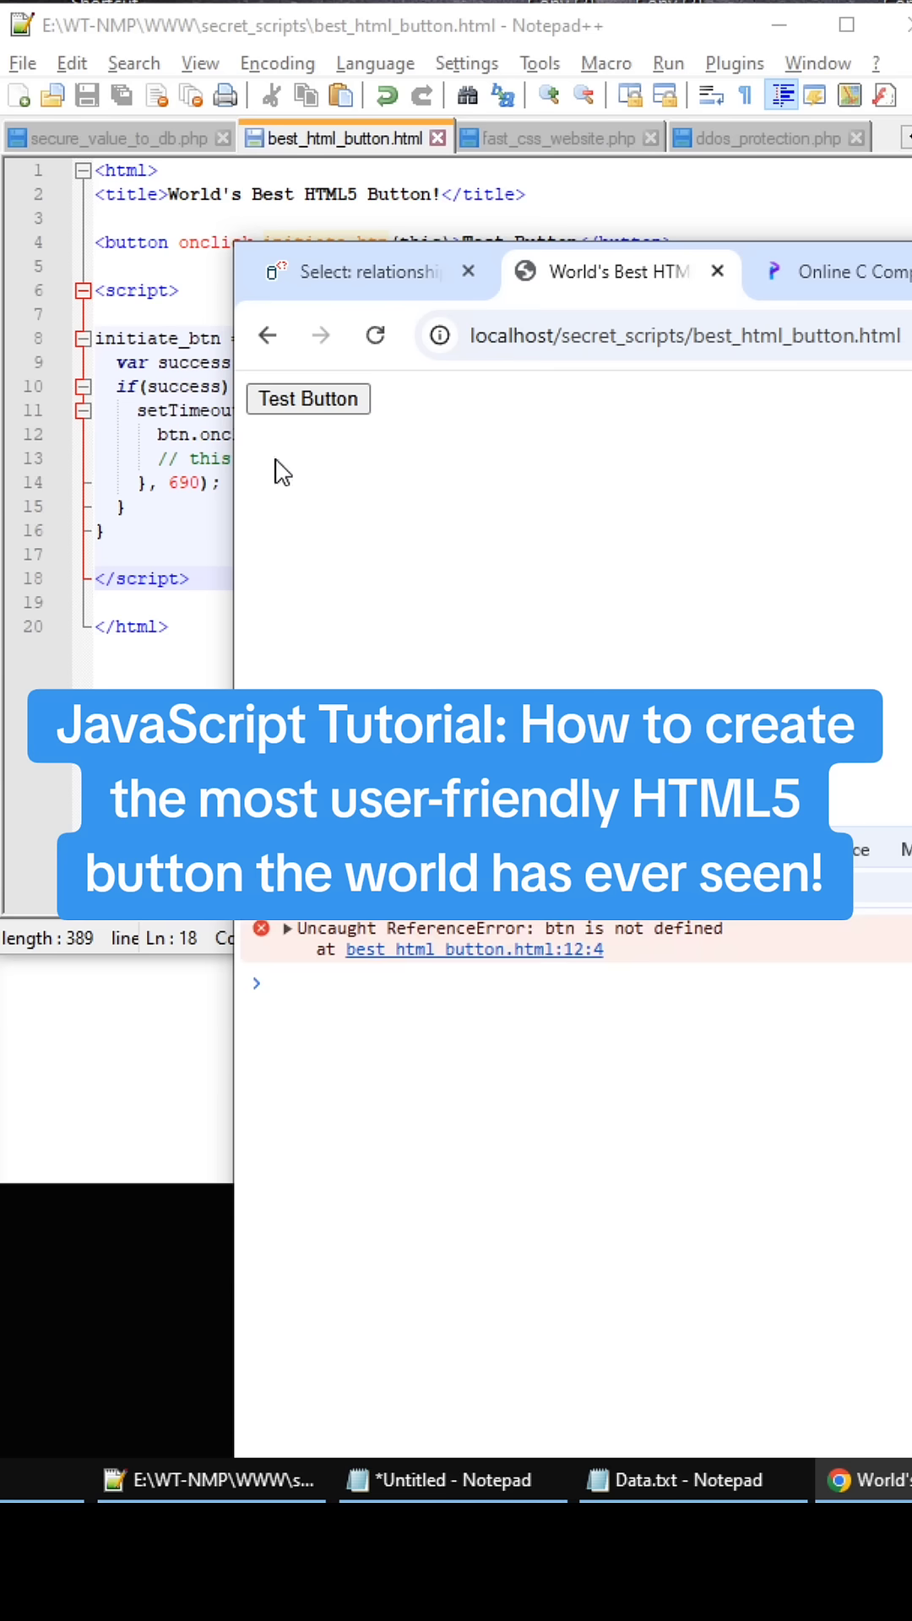
# Add a btn parameter to initiate_btn's function() and save the file.
pyautogui.click(188, 453)
pyautogui.click(350, 340)
pyautogui.write('btn')
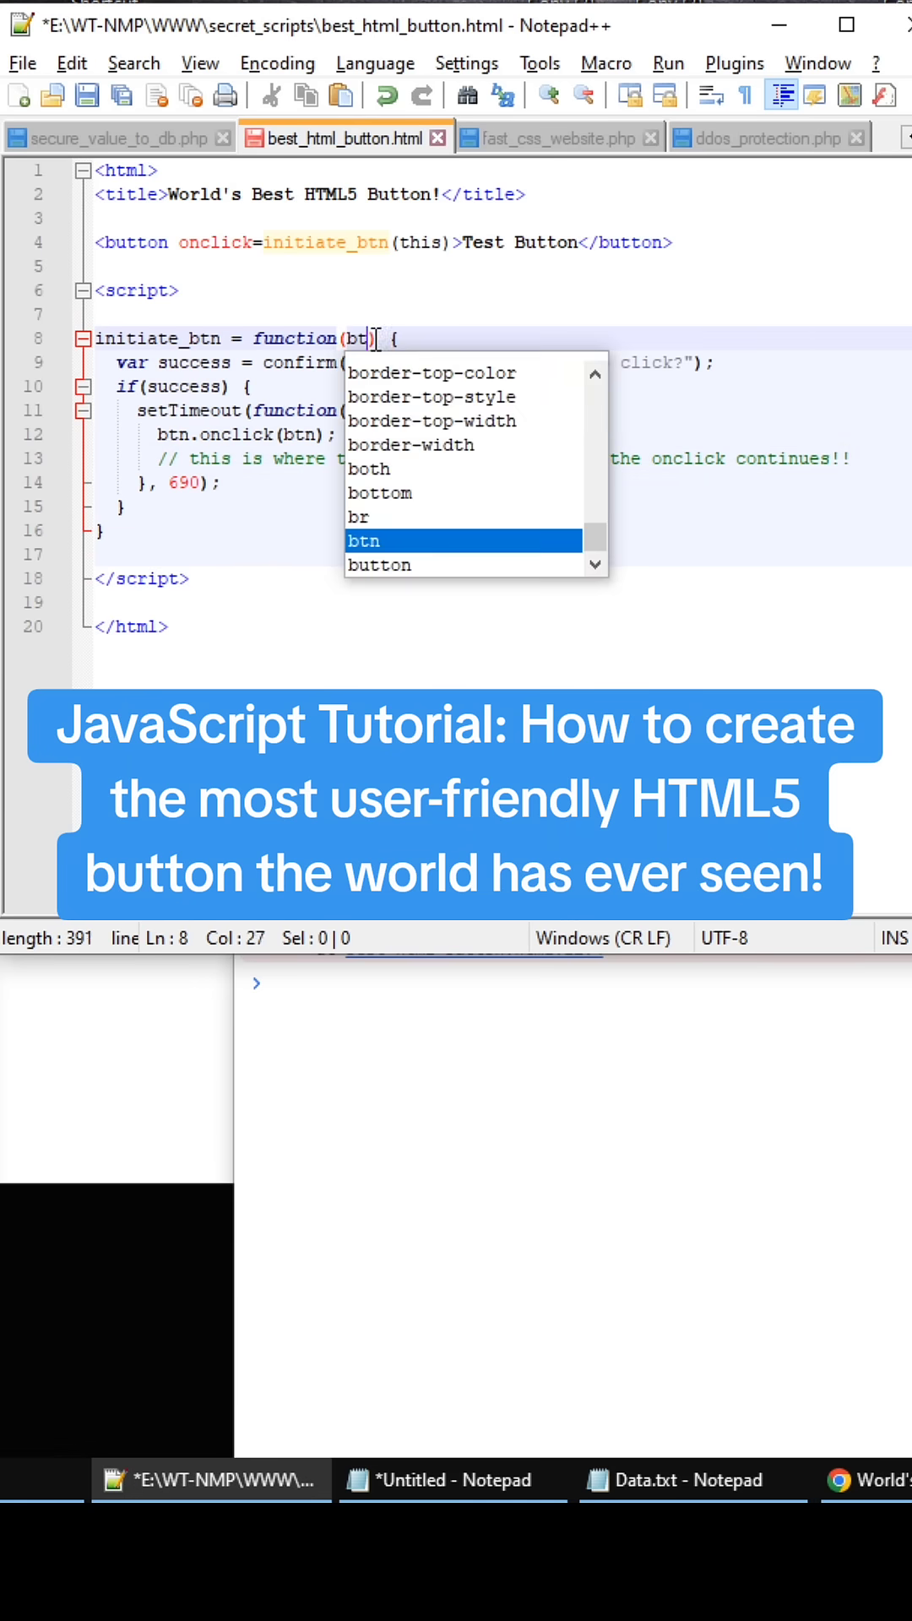
pyautogui.hotkey('ctrl', 's')
# Reload the page, press Test Button, and accept the reappearing confirm prompt repeatedly until it ends.
pyautogui.hotkey('alt', 'Tab')
pyautogui.click(375, 334)
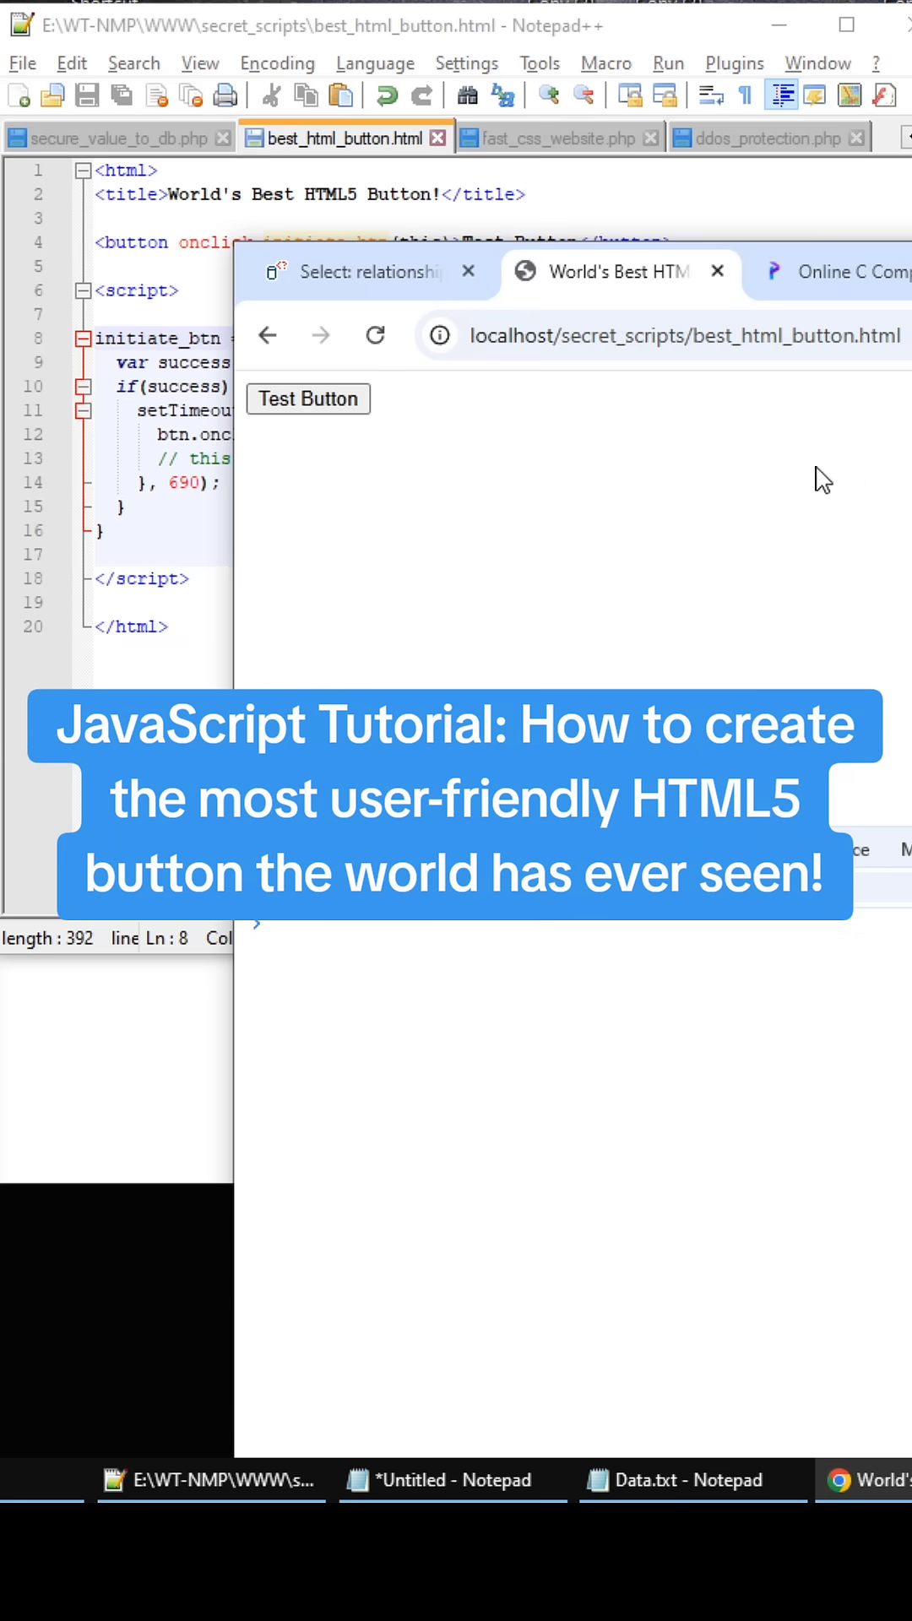
pyautogui.click(308, 397)
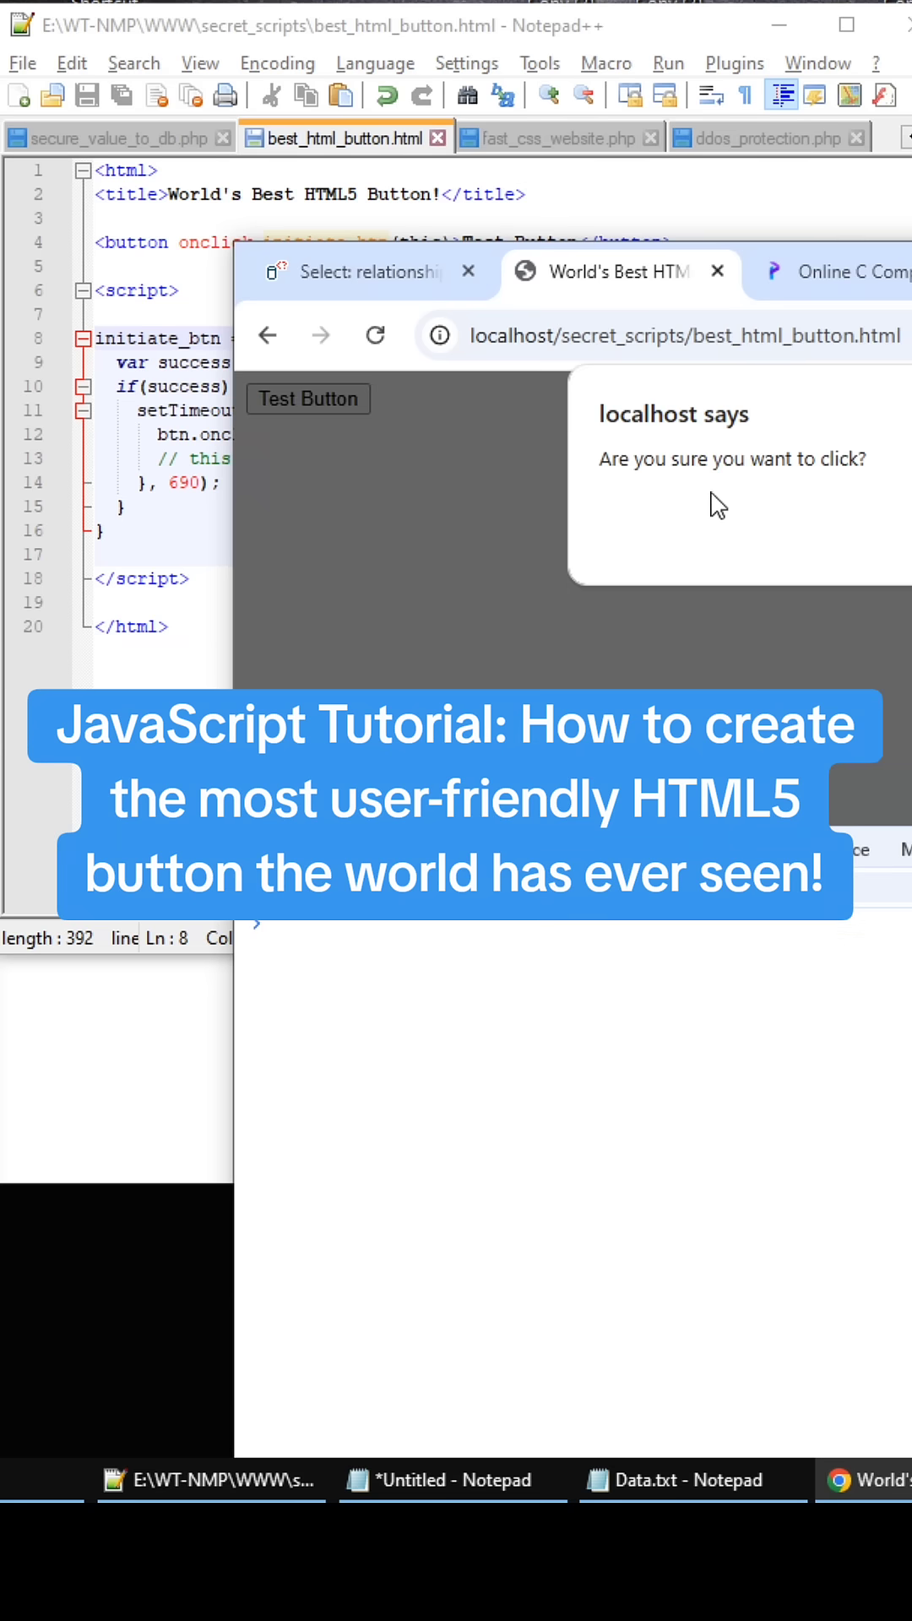
pyautogui.press('Return')
pyautogui.press('Return')
pyautogui.press('Return')
pyautogui.press('Return')
pyautogui.press('Return')
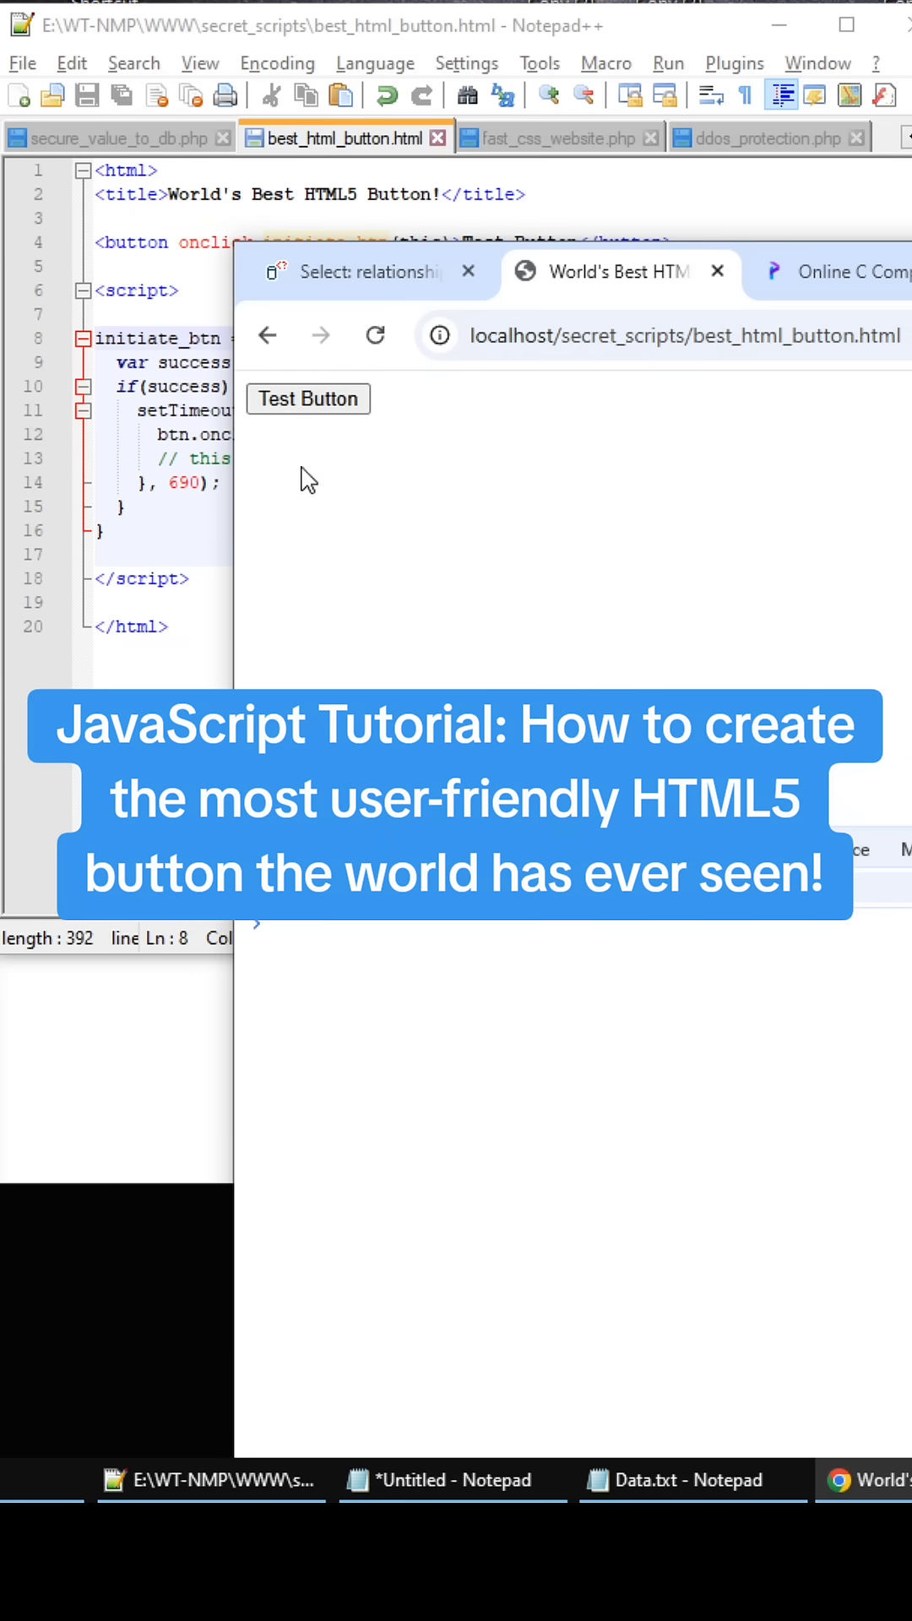
# Bring Notepad++ in front of Chrome and click into the code on line 15.
pyautogui.click(121, 463)
pyautogui.click(341, 509)
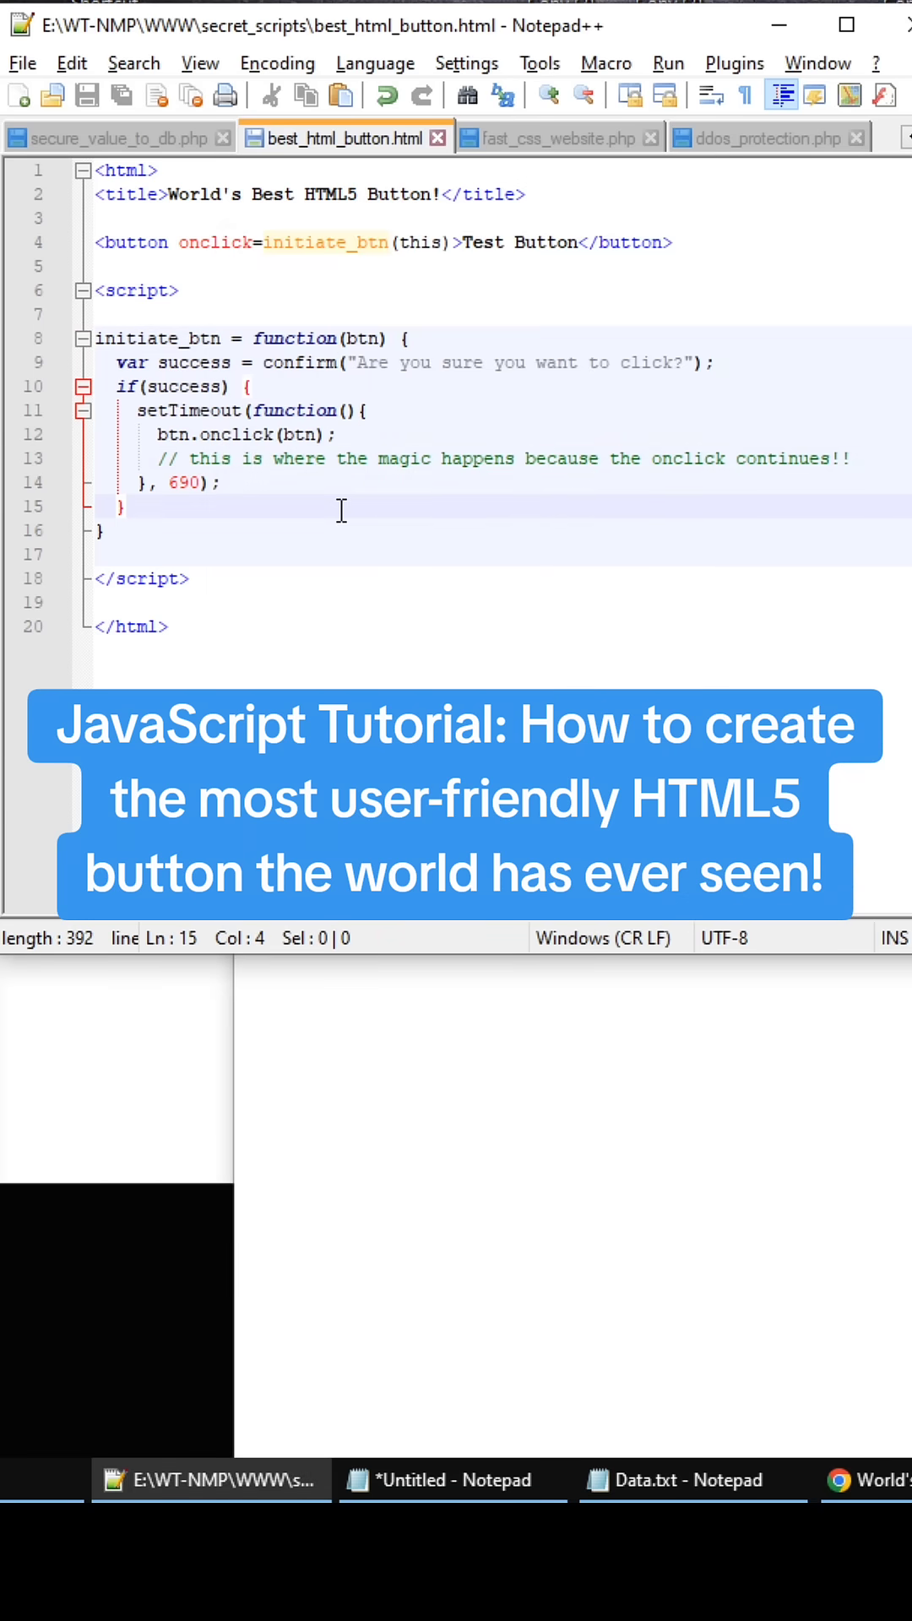